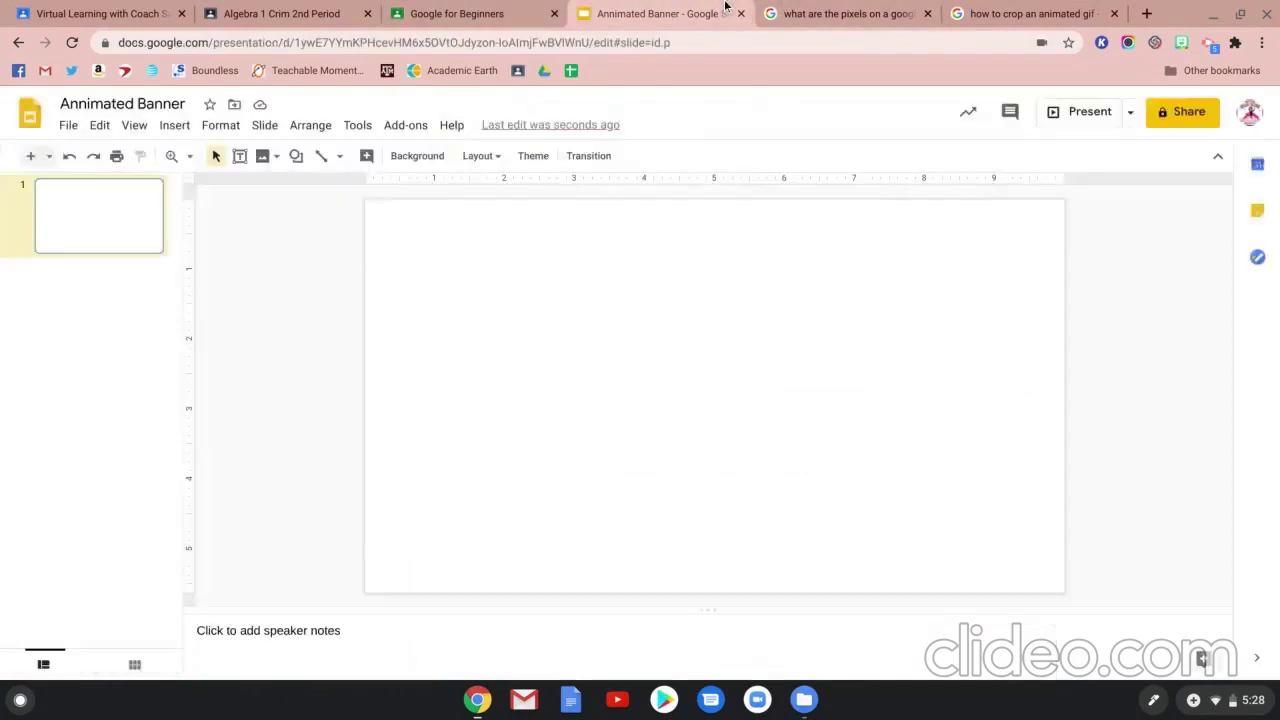
# Set the presentation's page size to a custom 800 × 200 pixels
pyautogui.click(68, 128)
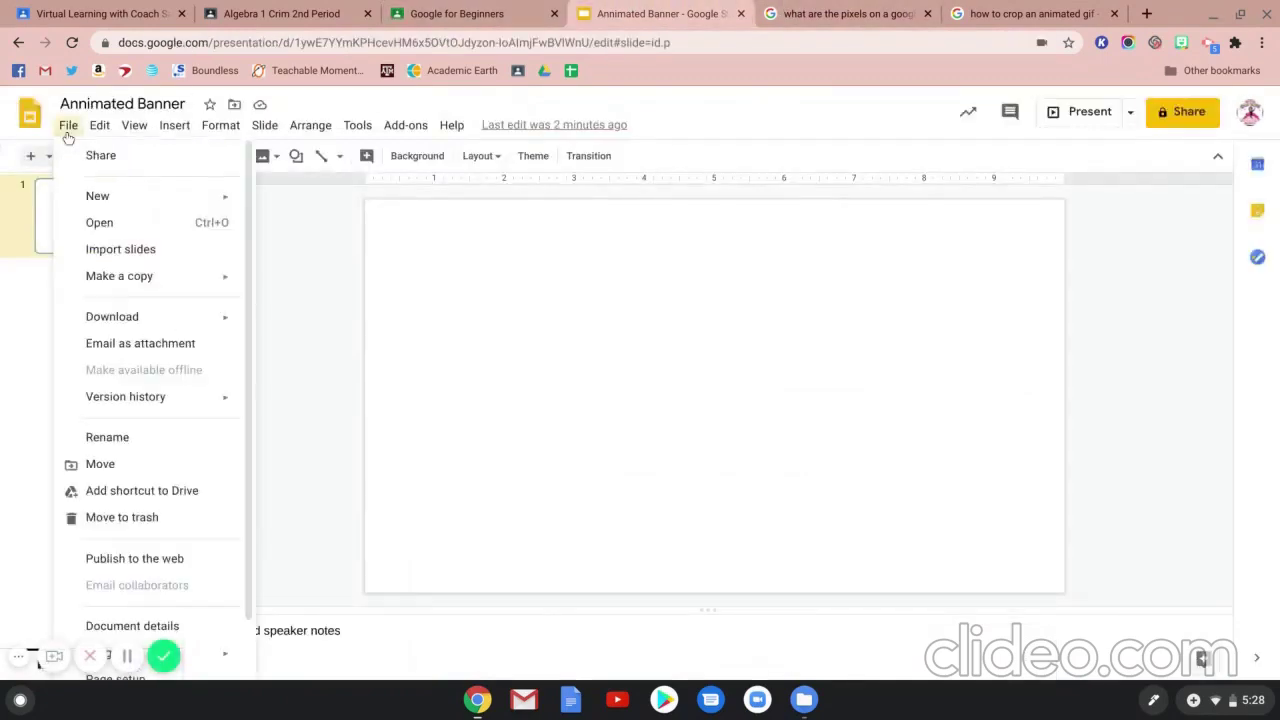
pyautogui.scroll(-1, 214, 647)
pyautogui.click(198, 607)
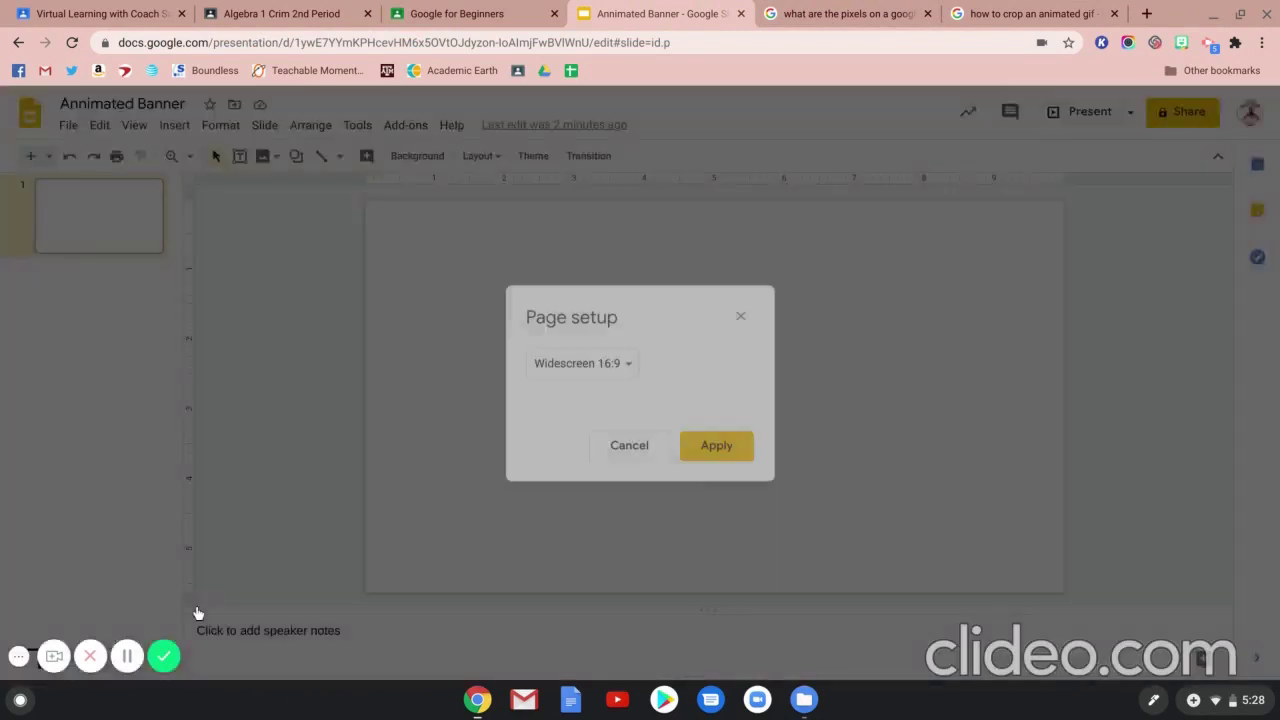
pyautogui.click(580, 364)
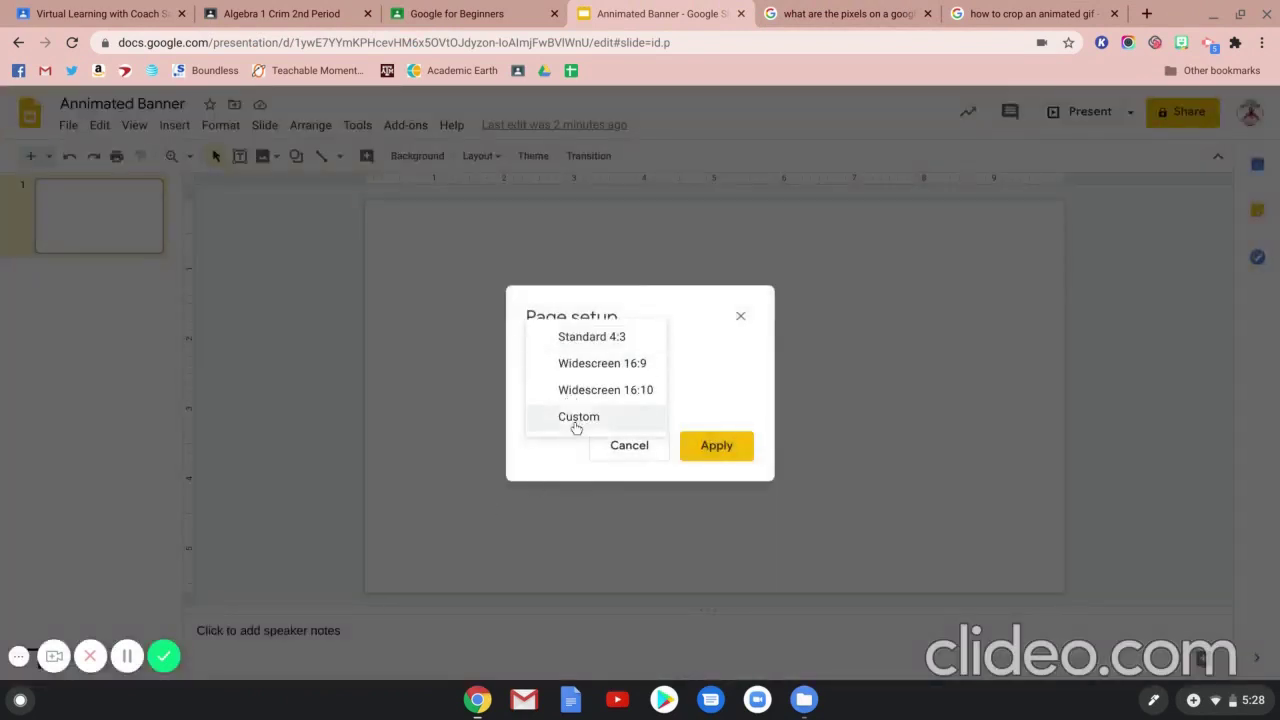
pyautogui.click(574, 420)
pyautogui.click(710, 410)
pyautogui.click(720, 487)
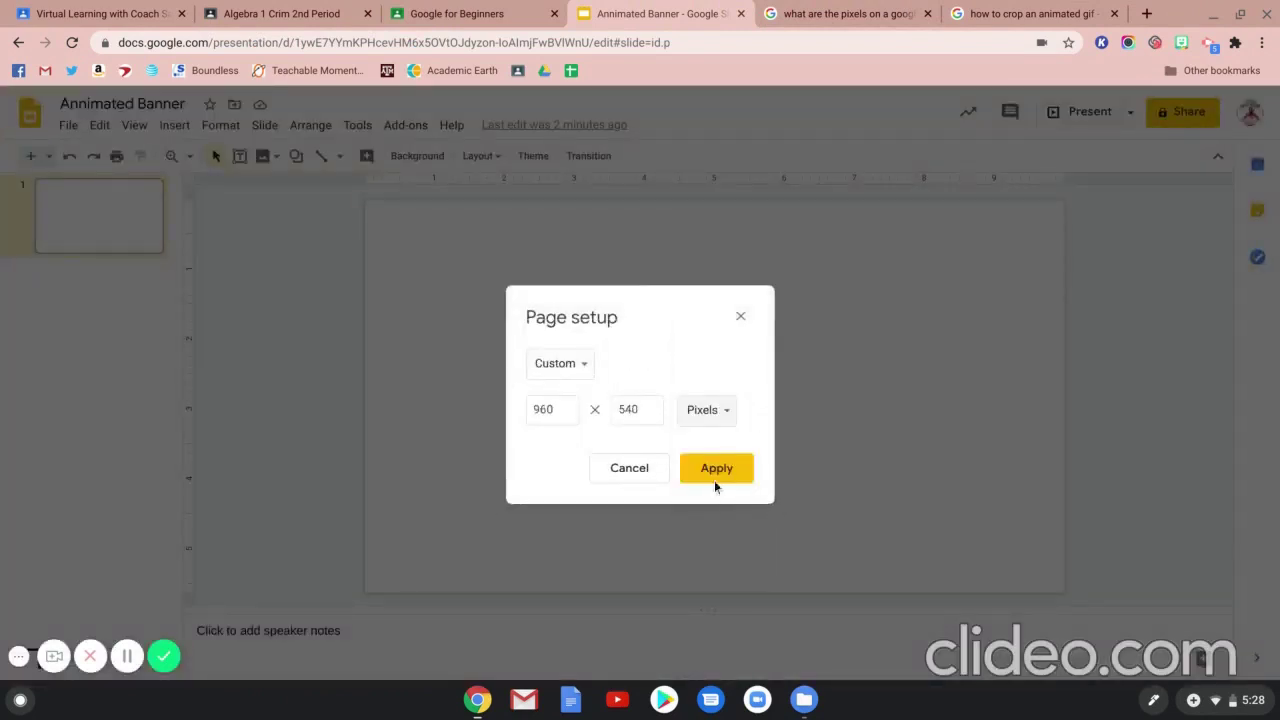
pyautogui.doubleClick(540, 409)
pyautogui.write('800')
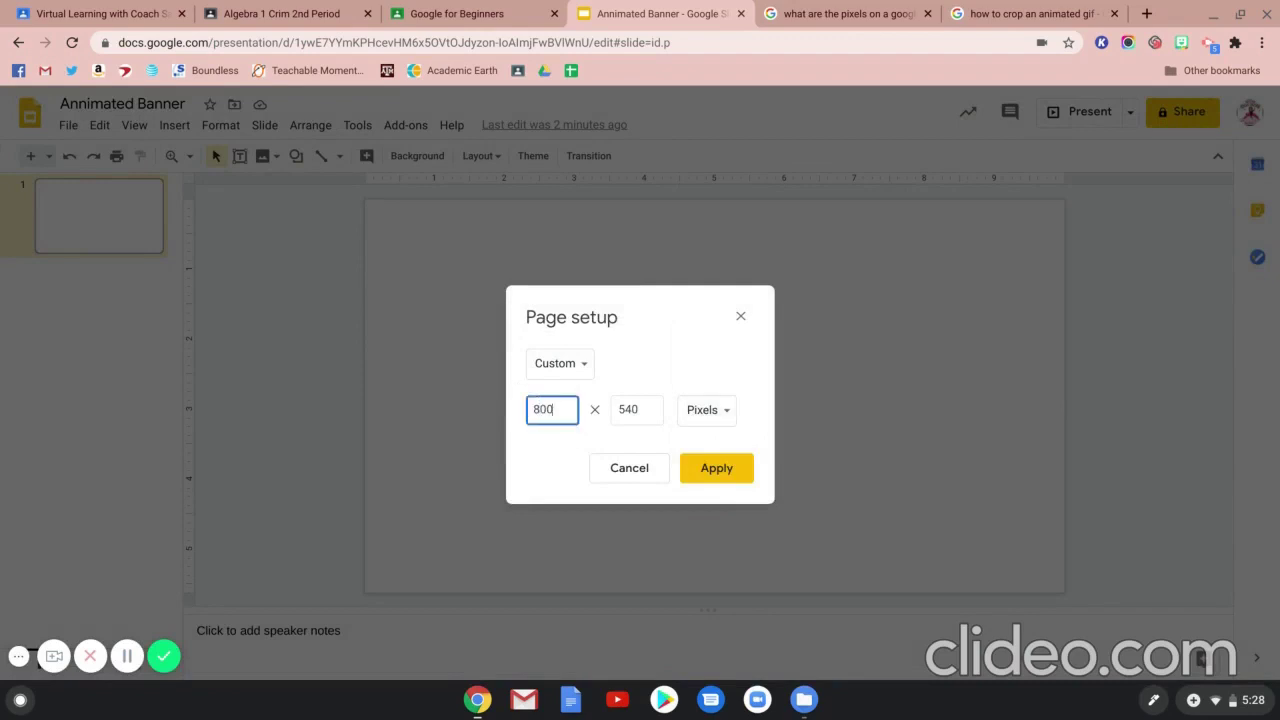
pyautogui.press('Tab')
pyautogui.write('200')
pyautogui.press('Return')
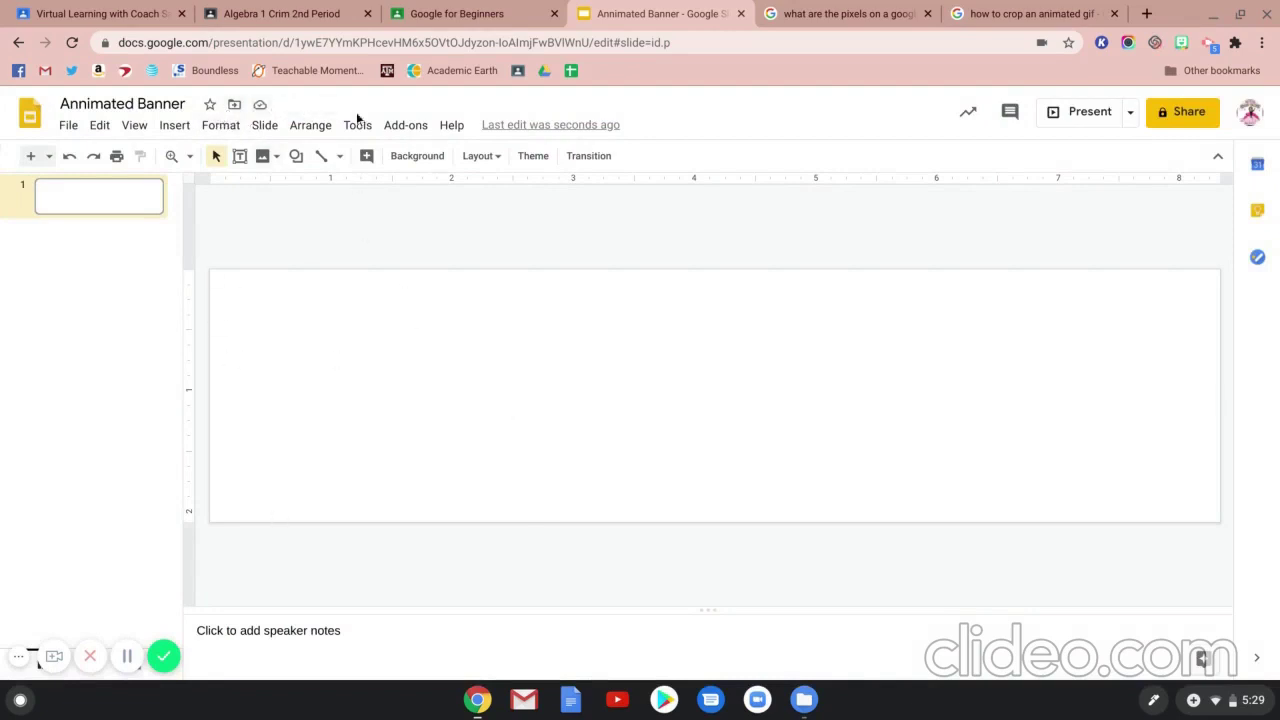
# Search the web for "white brick wall" images to insert on the slide
pyautogui.click(175, 128)
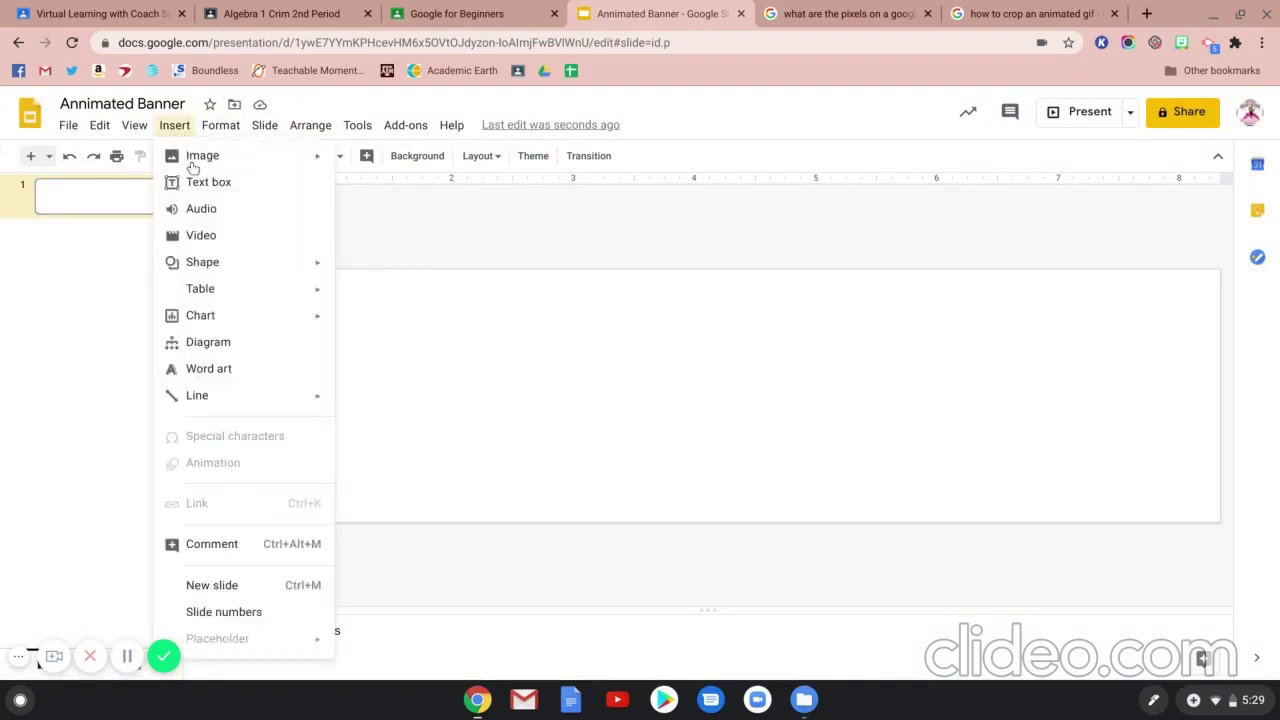
pyautogui.click(197, 174)
pyautogui.click(178, 130)
pyautogui.moveTo(199, 157)
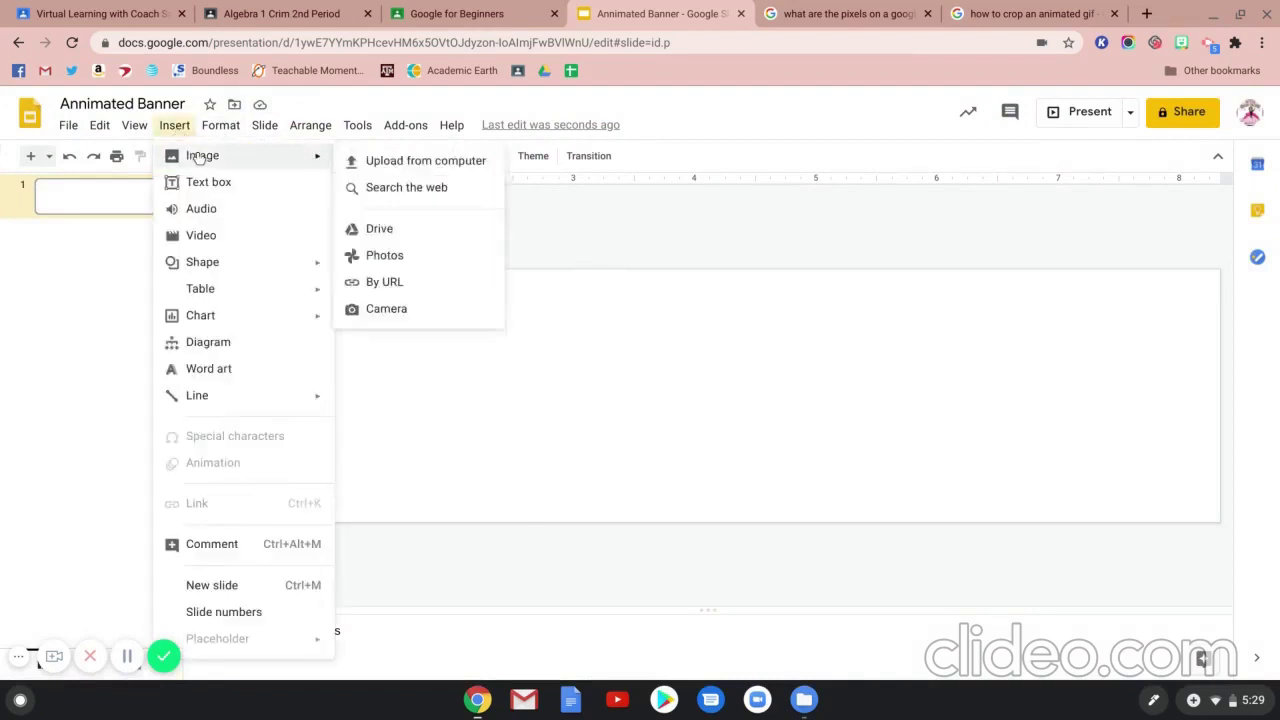
pyautogui.click(443, 187)
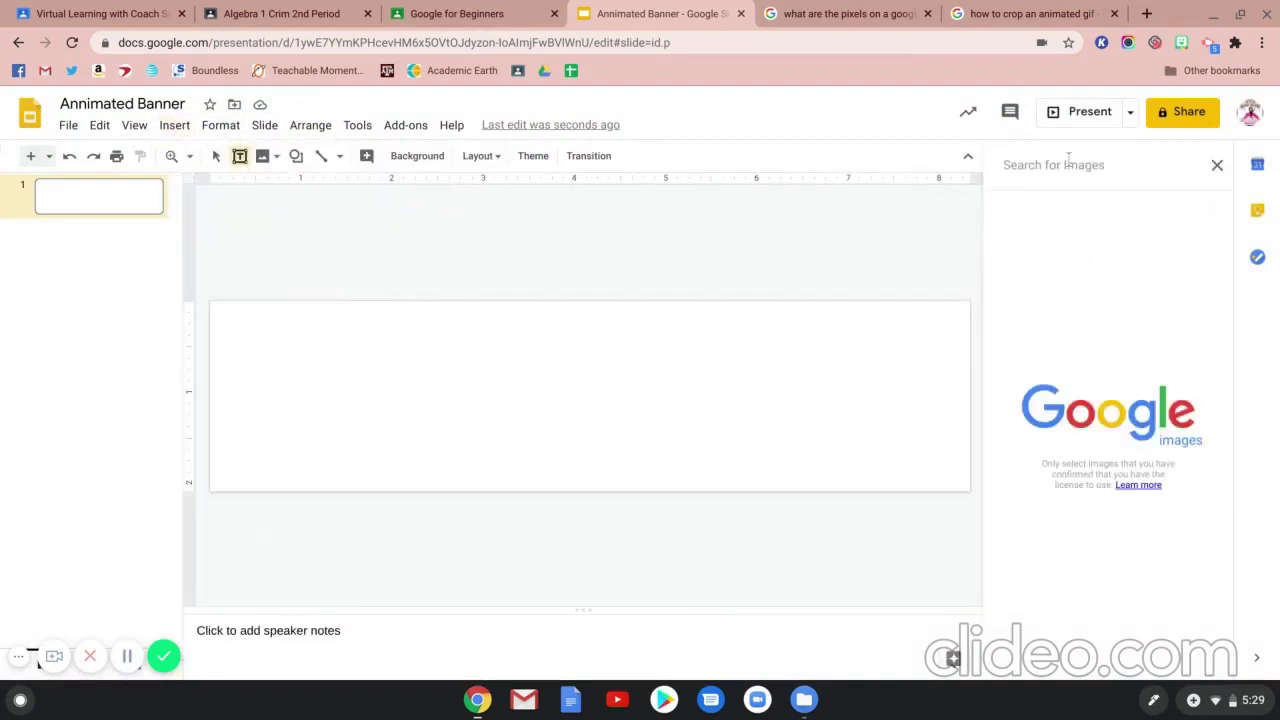
pyautogui.write('brick awa')
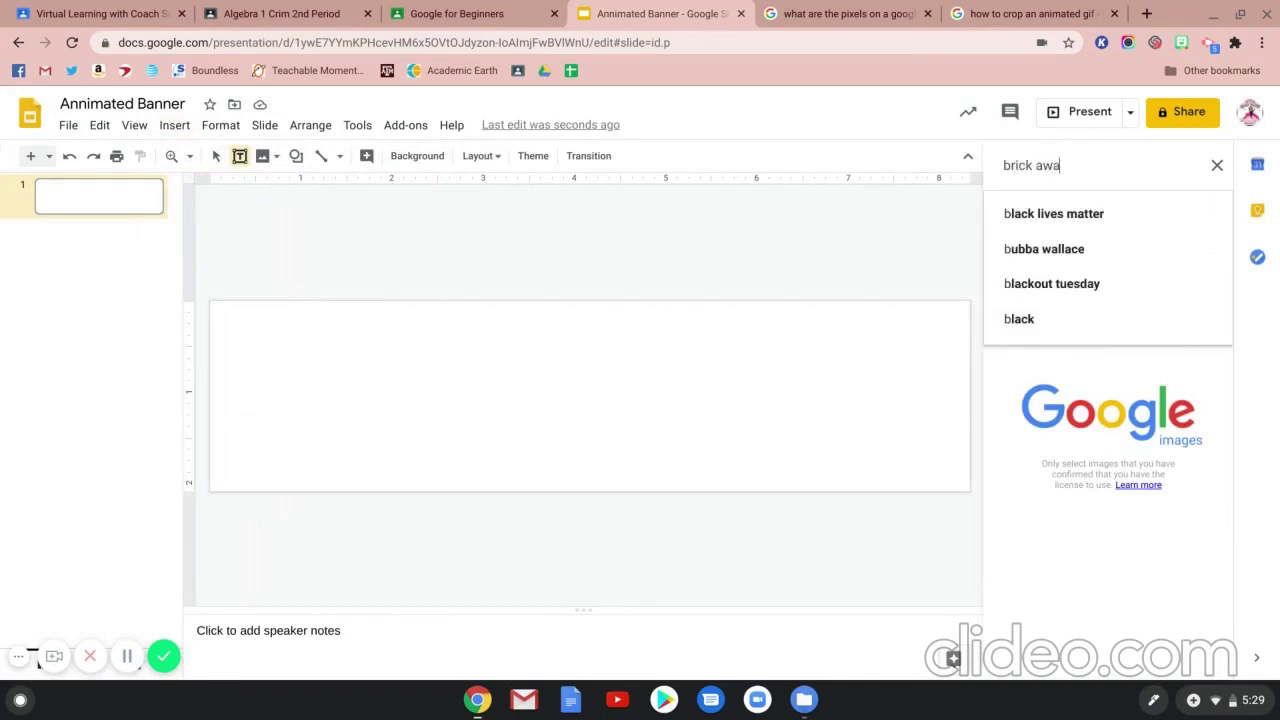
pyautogui.press('BackSpace')
pyautogui.press('BackSpace')
pyautogui.press('BackSpace')
pyautogui.press('BackSpace')
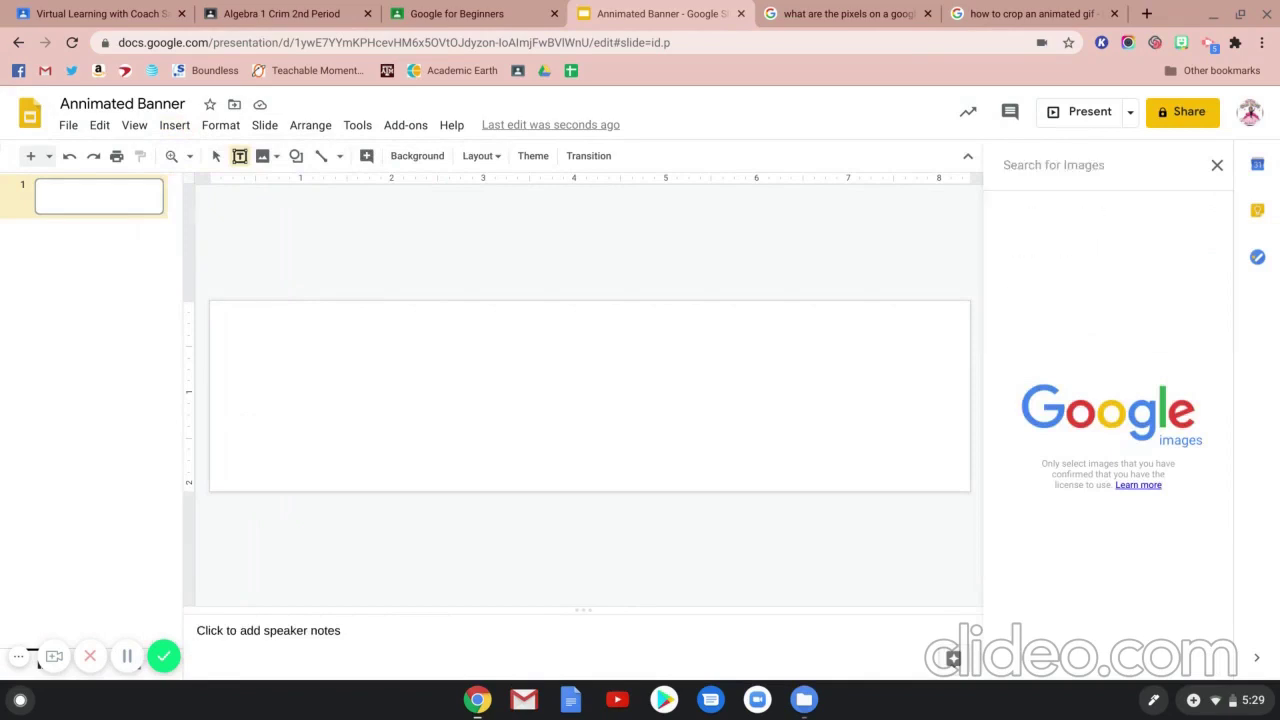
pyautogui.write('white brick wall')
pyautogui.press('Return')
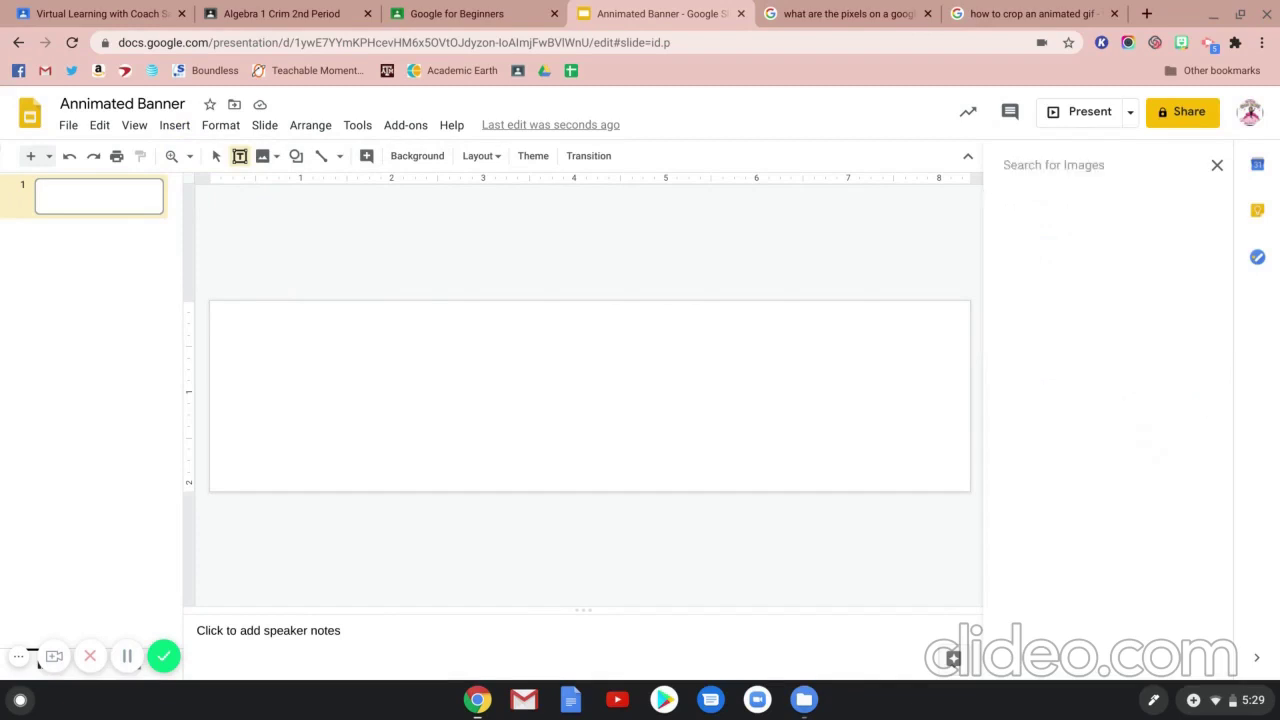
# Insert the first white brick wall image from the search results onto the slide
pyautogui.click(1048, 279)
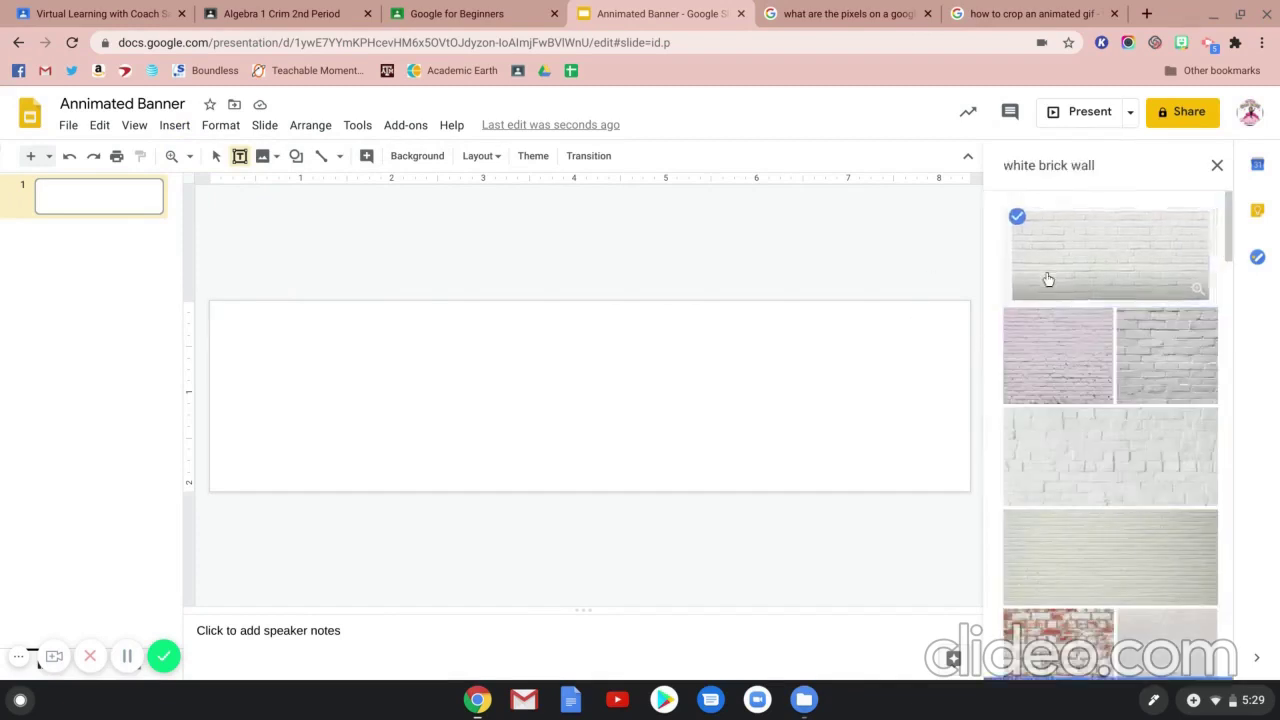
pyautogui.click(1188, 659)
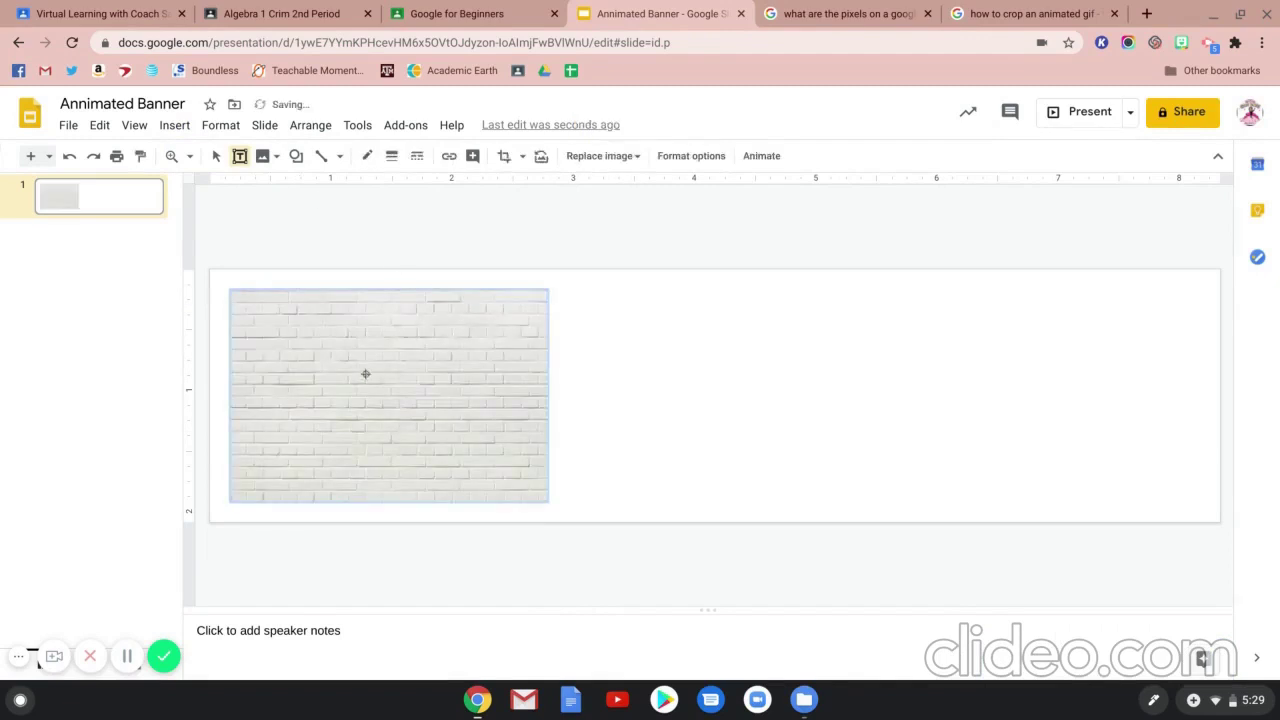
pyautogui.click(216, 155)
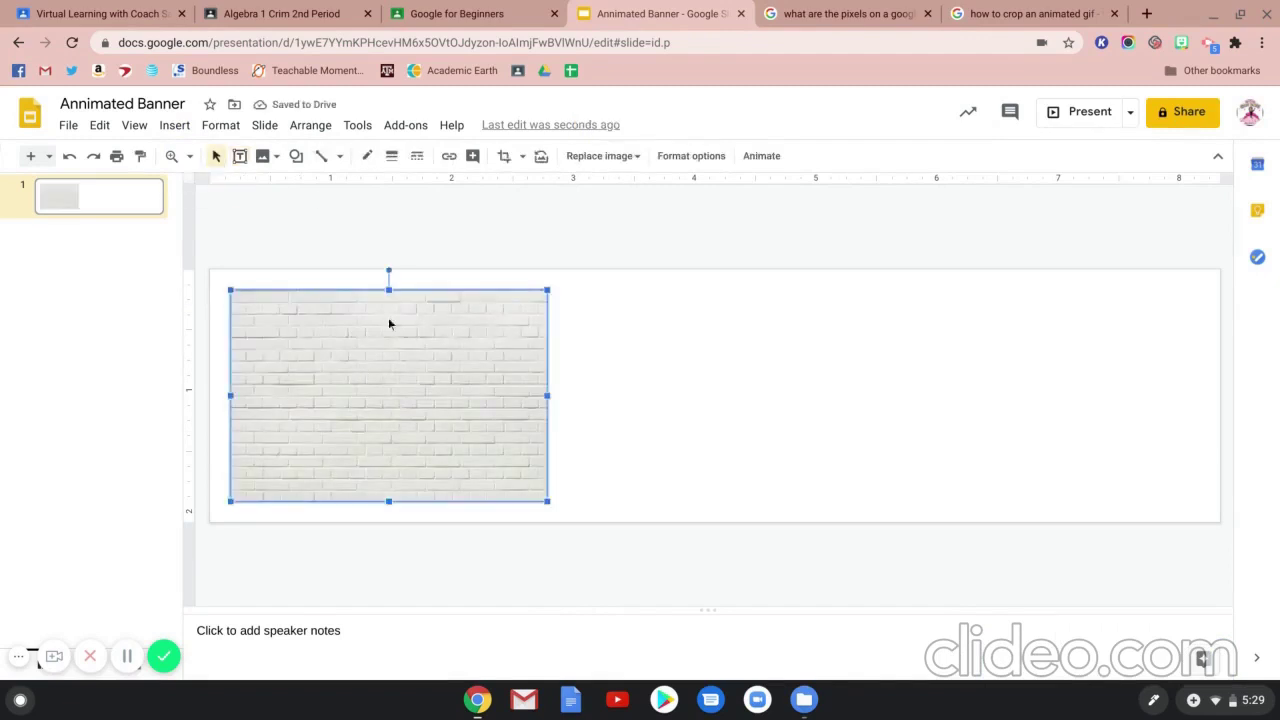
# Line up the brick image and two copies edge to edge along the slide's top edge, starting at its upper-left corner
pyautogui.moveTo(547, 396); pyautogui.dragTo(1036, 424)
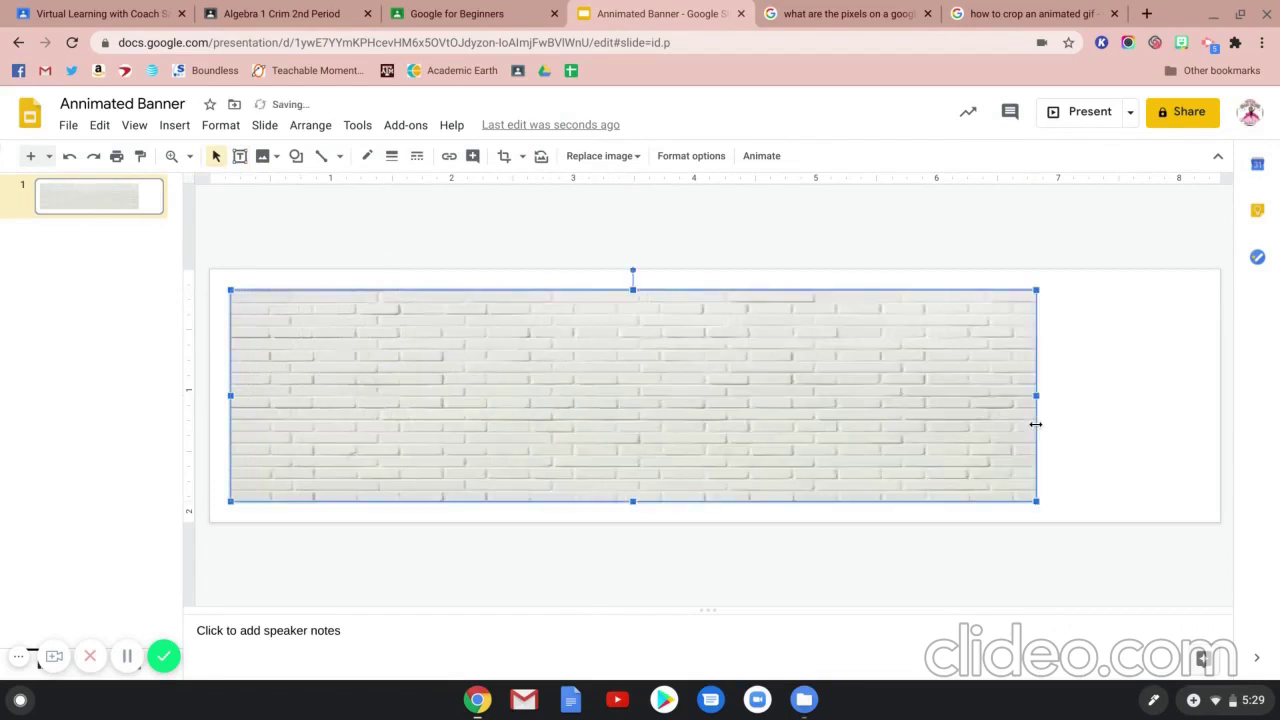
pyautogui.hotkey('ctrl', 'z')
pyautogui.moveTo(487, 388); pyautogui.dragTo(1110, 341)
pyautogui.hotkey('ctrl', 'z')
pyautogui.hotkey('ctrl', 'v')
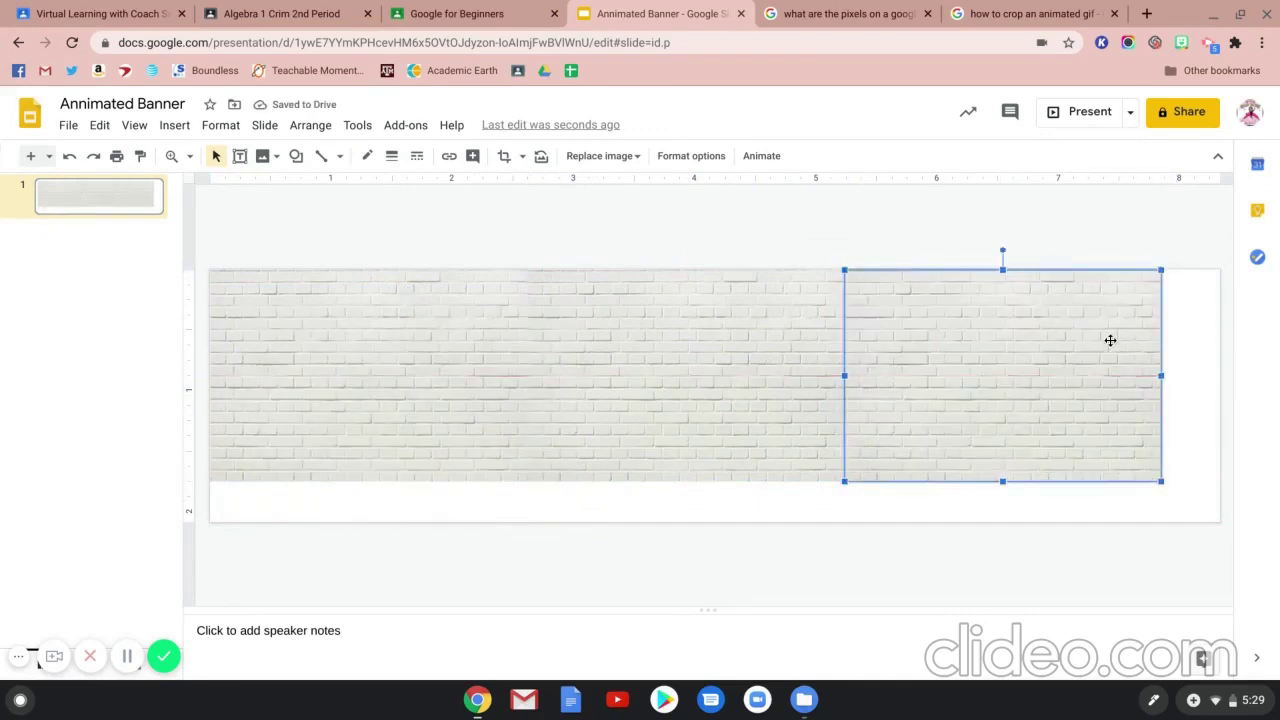
# Paste another copy of the brick image and place it flush against the right end of the brick row
pyautogui.hotkey('ctrl', 'z')
pyautogui.moveTo(471, 391); pyautogui.dragTo(1278, 306)
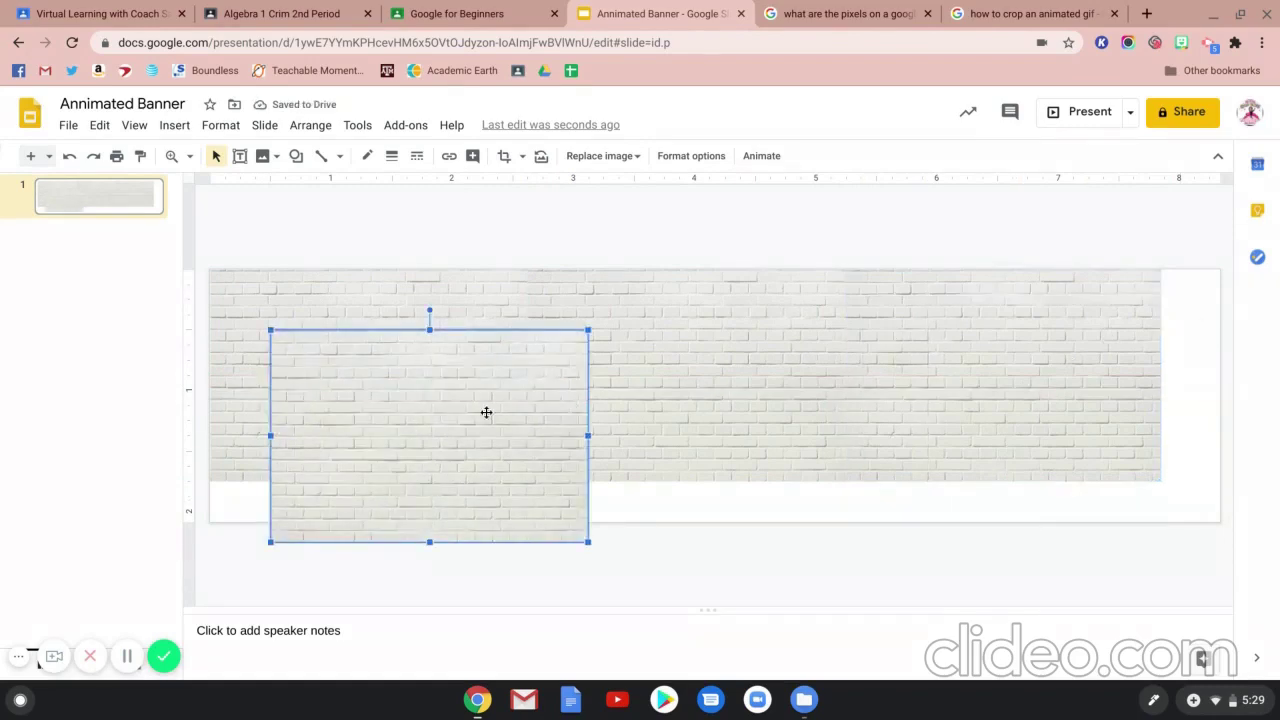
pyautogui.moveTo(486, 411); pyautogui.dragTo(1130, 355)
pyautogui.moveTo(945, 344); pyautogui.dragTo(1199, 339)
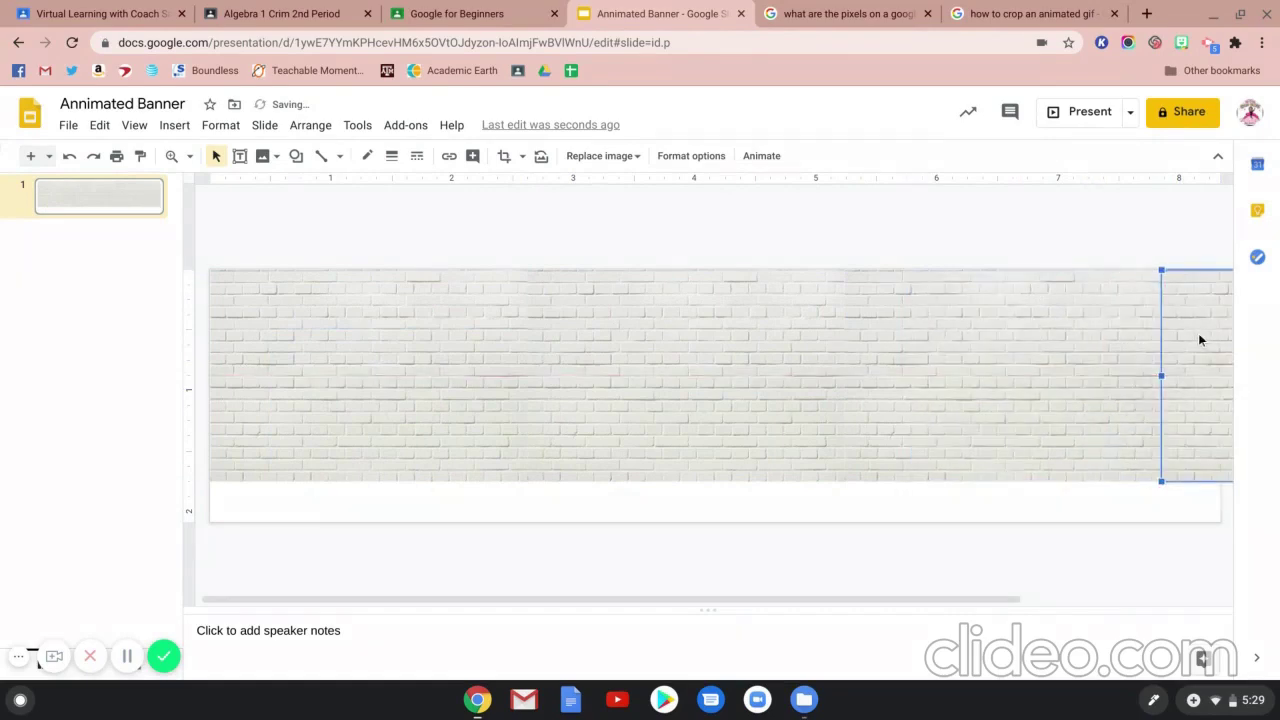
# Crop the overhanging last brick image so that it ends at the slide's right edge
pyautogui.click(504, 156)
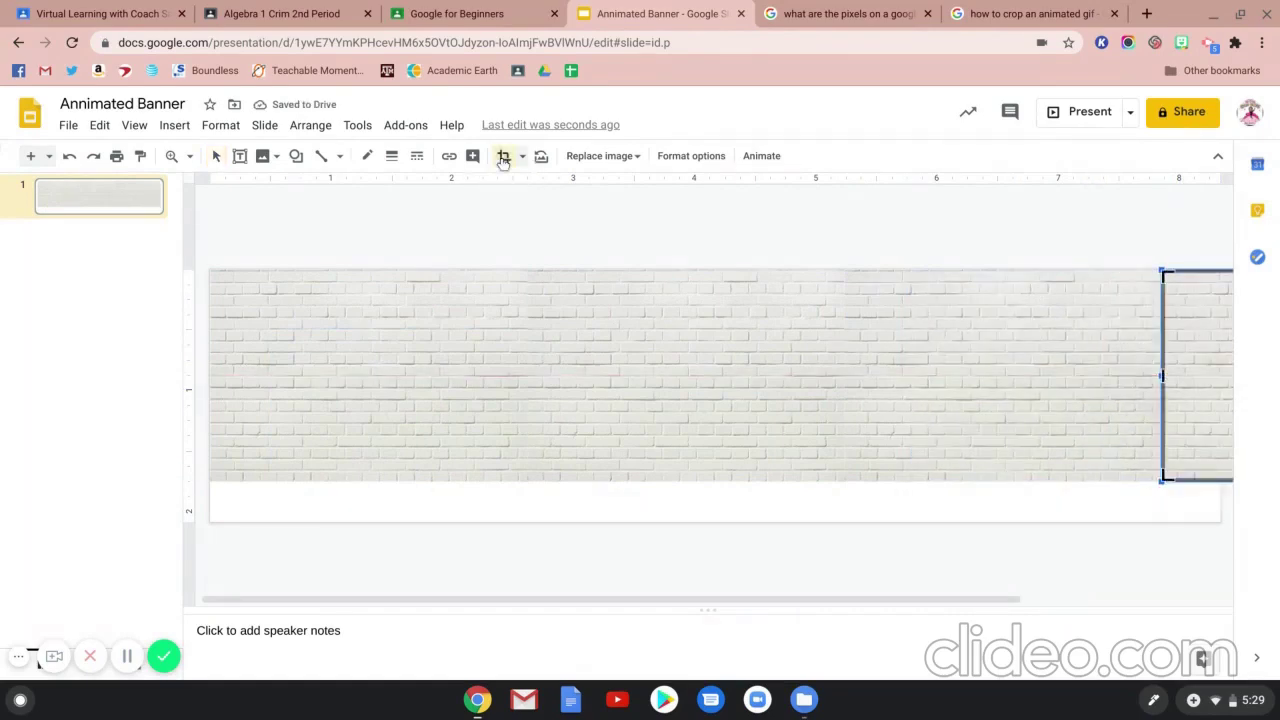
pyautogui.moveTo(944, 599); pyautogui.dragTo(1152, 599)
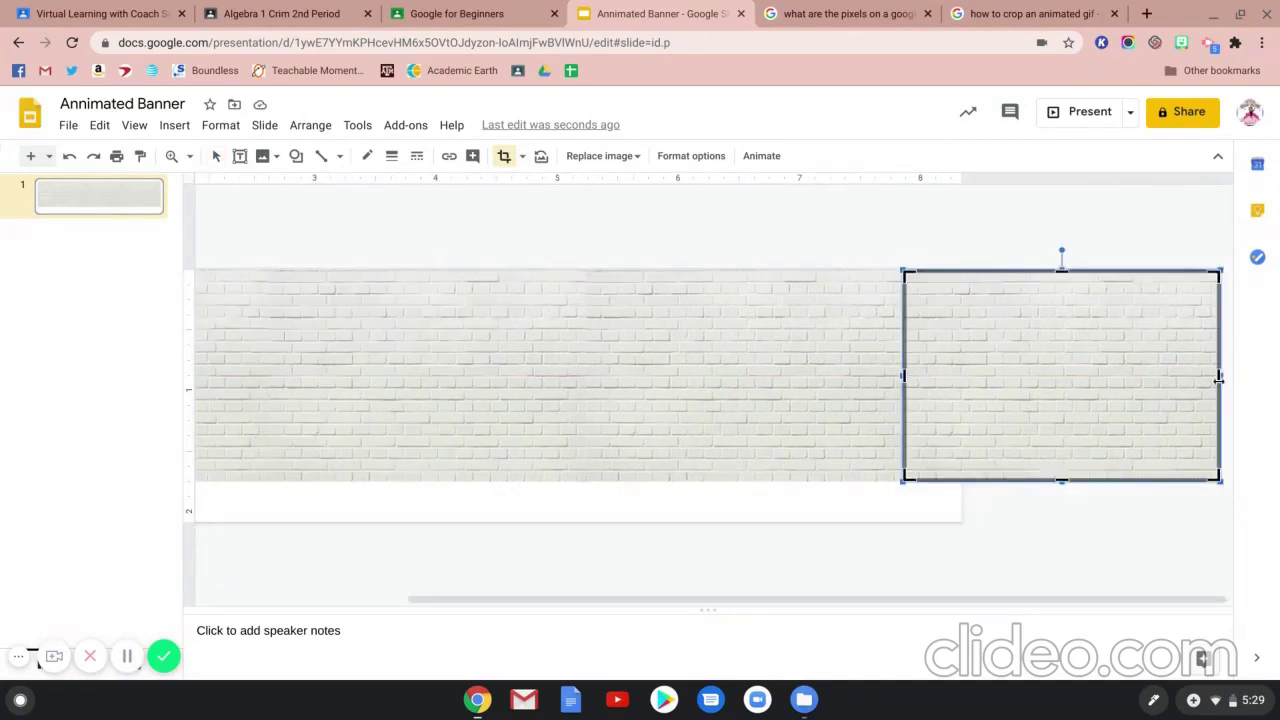
pyautogui.moveTo(1219, 378); pyautogui.dragTo(958, 425)
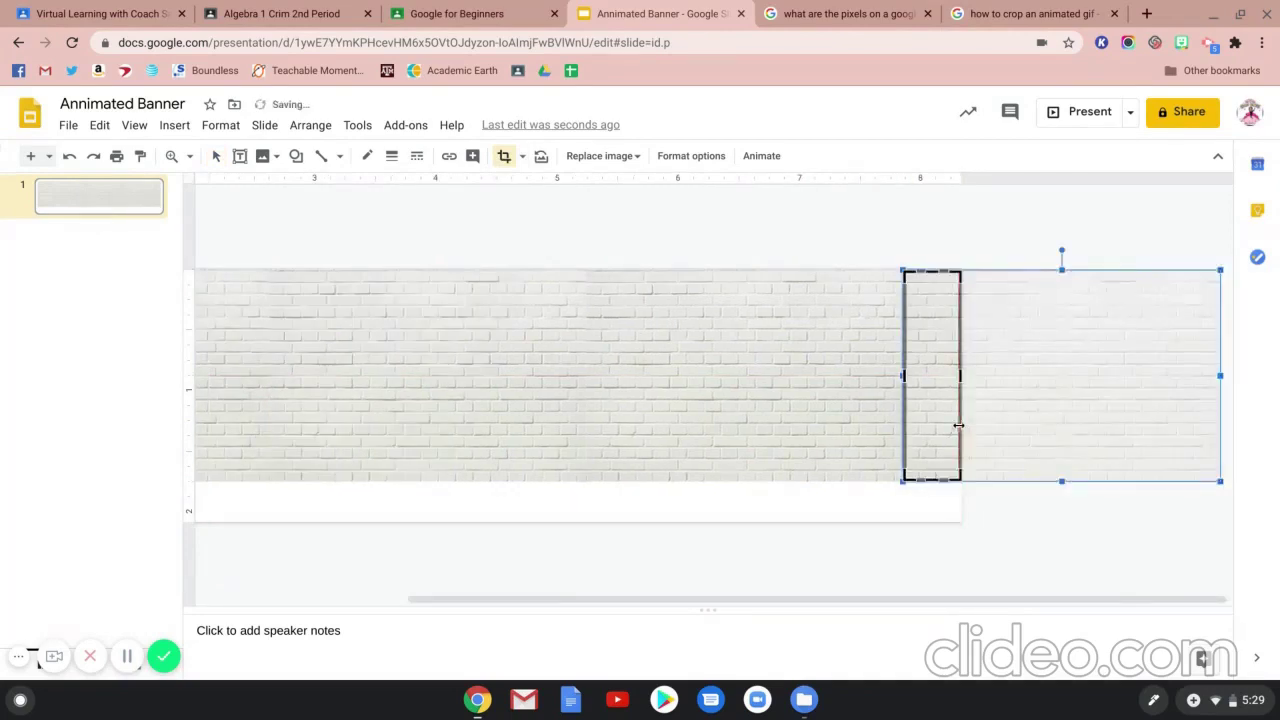
pyautogui.click(999, 502)
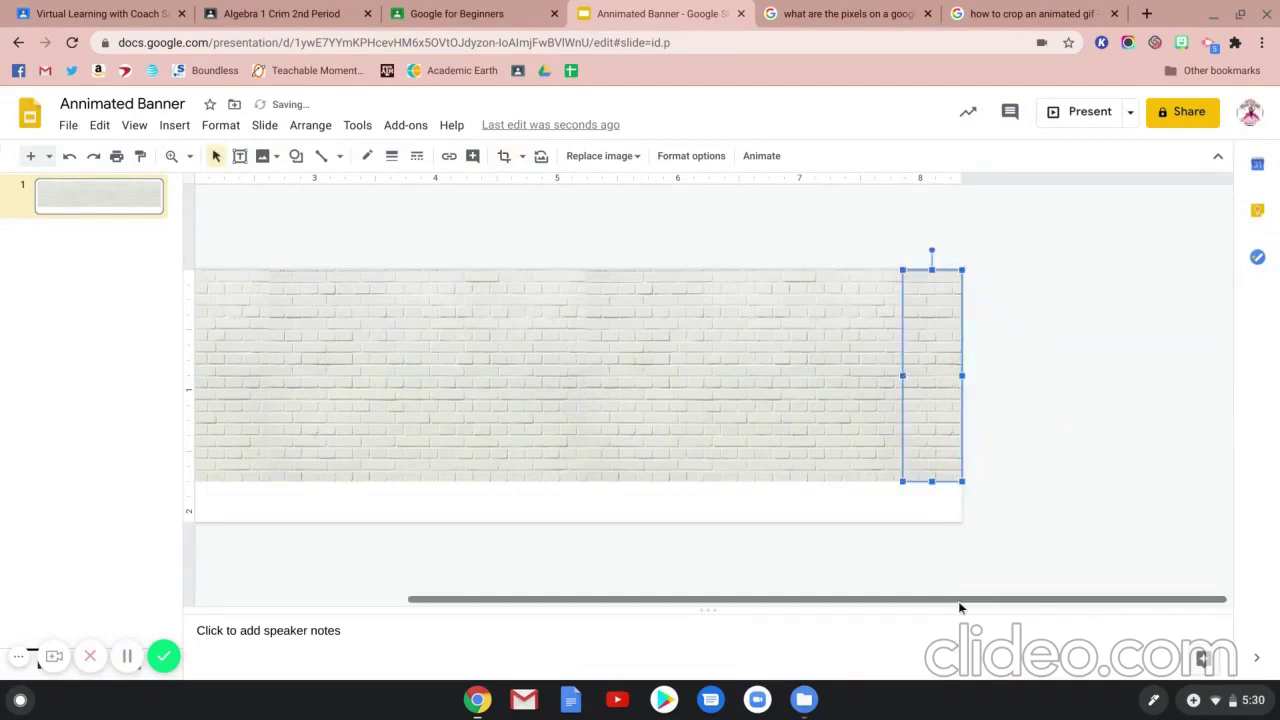
pyautogui.moveTo(958, 601); pyautogui.dragTo(460, 609)
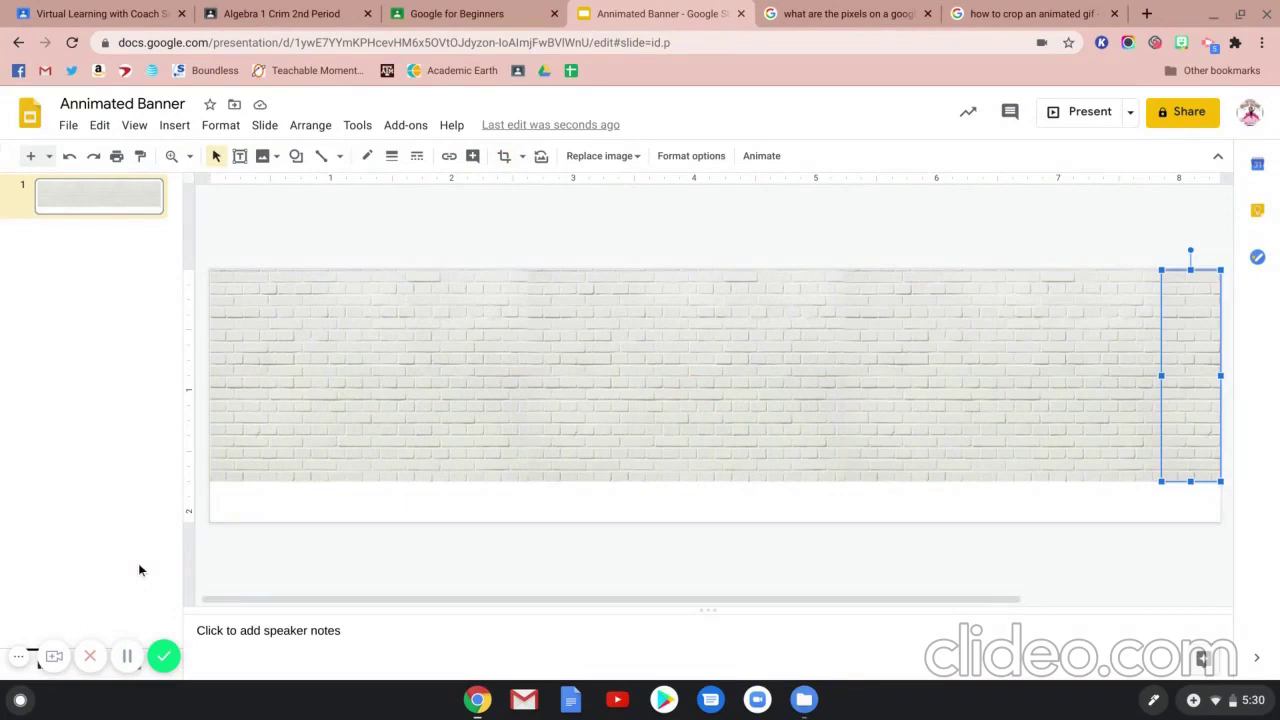
# Shrink the wood plank image proportionally to about 1.3 inches wide and move it to the slide's lower-left corner
pyautogui.click(127, 657)
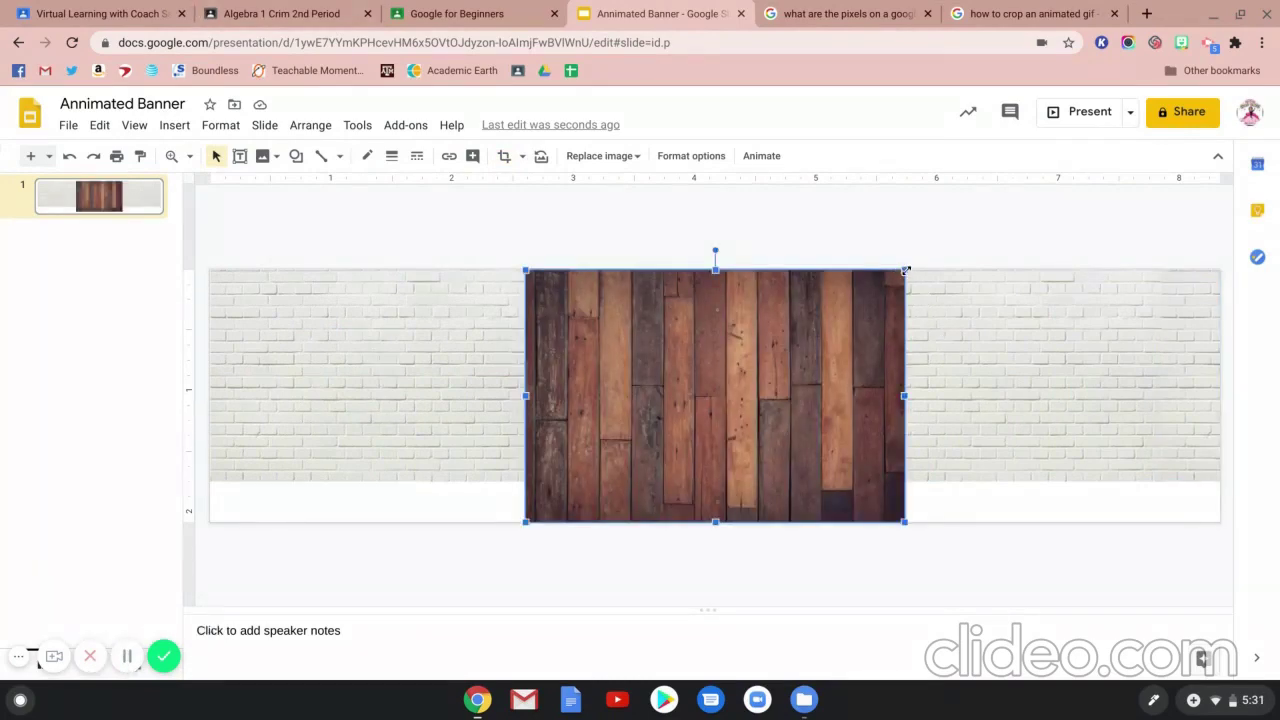
pyautogui.moveTo(905, 270); pyautogui.dragTo(688, 466)
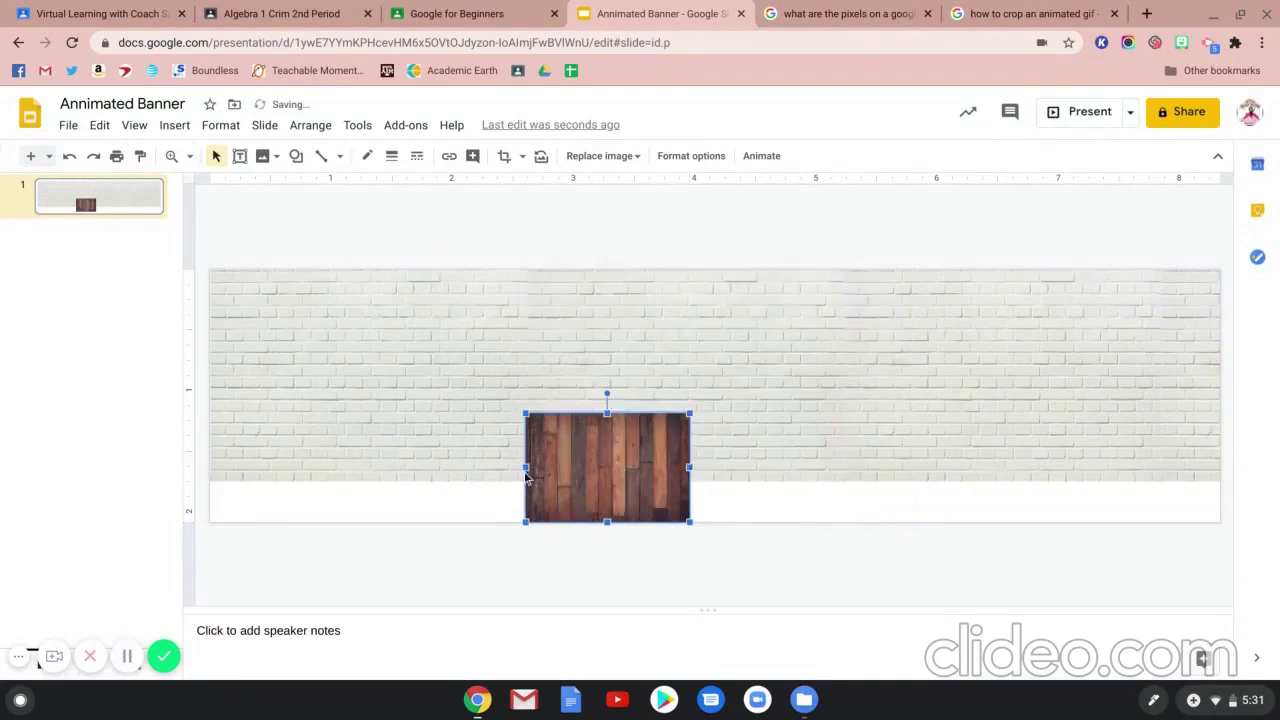
pyautogui.moveTo(527, 478); pyautogui.dragTo(303, 469)
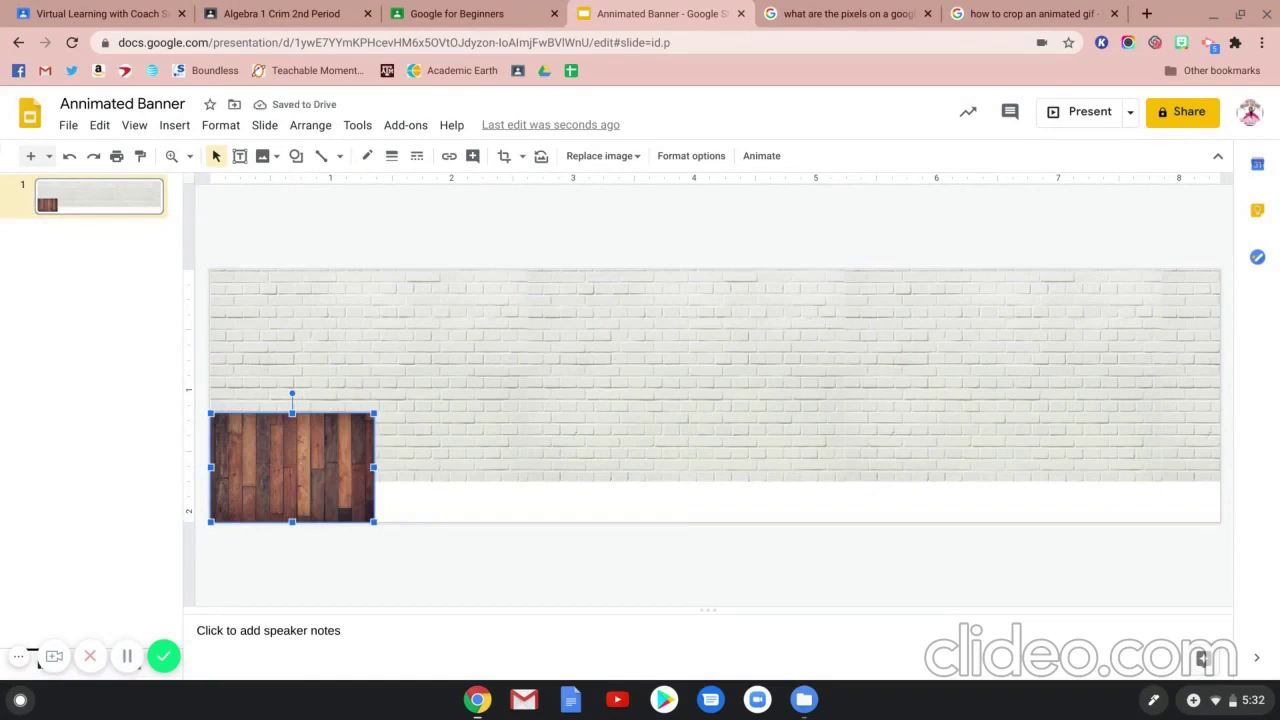
# Send the wood plank image to the back, behind the brick wall images
pyautogui.rightClick(302, 470)
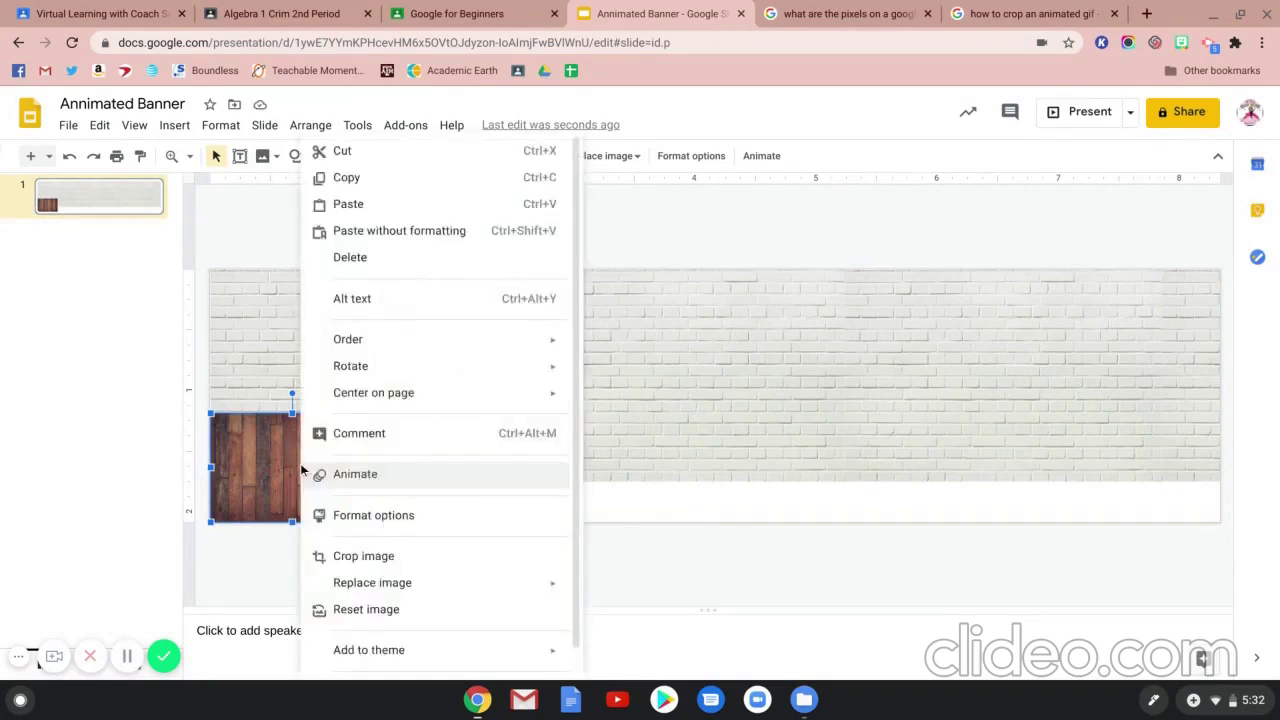
pyautogui.moveTo(438, 349)
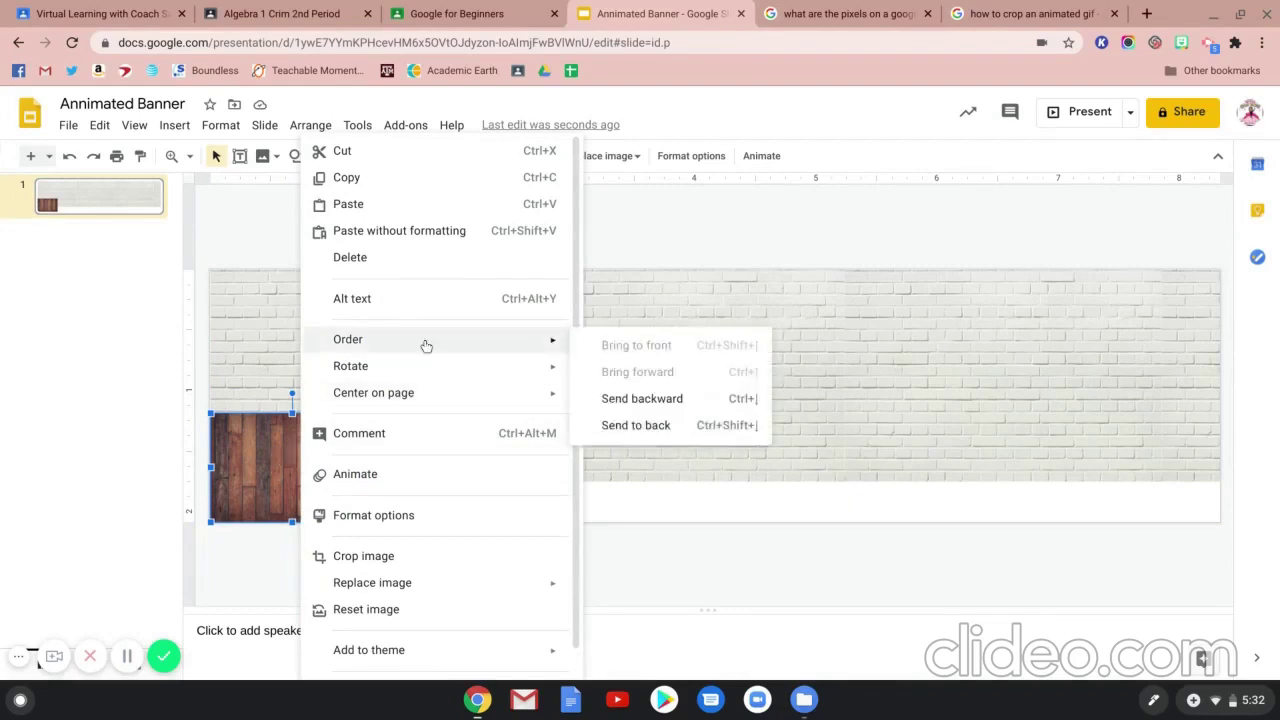
pyautogui.click(665, 405)
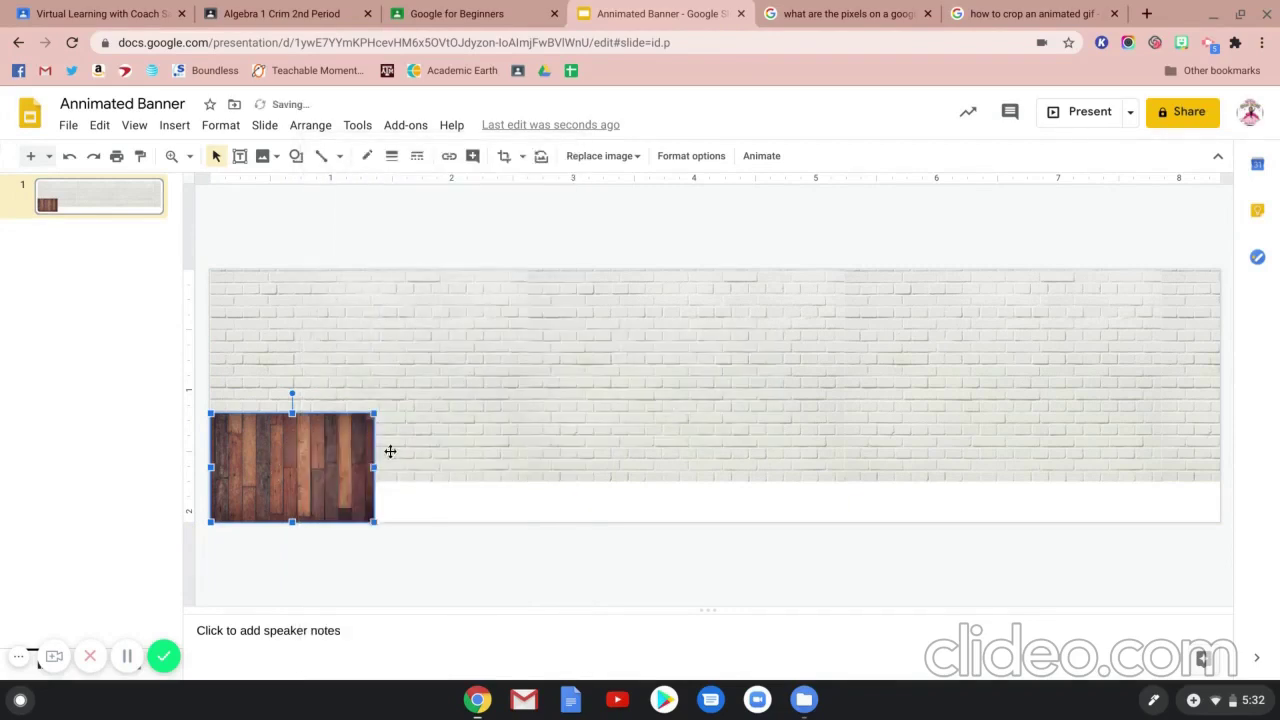
pyautogui.rightClick(306, 474)
pyautogui.moveTo(436, 342)
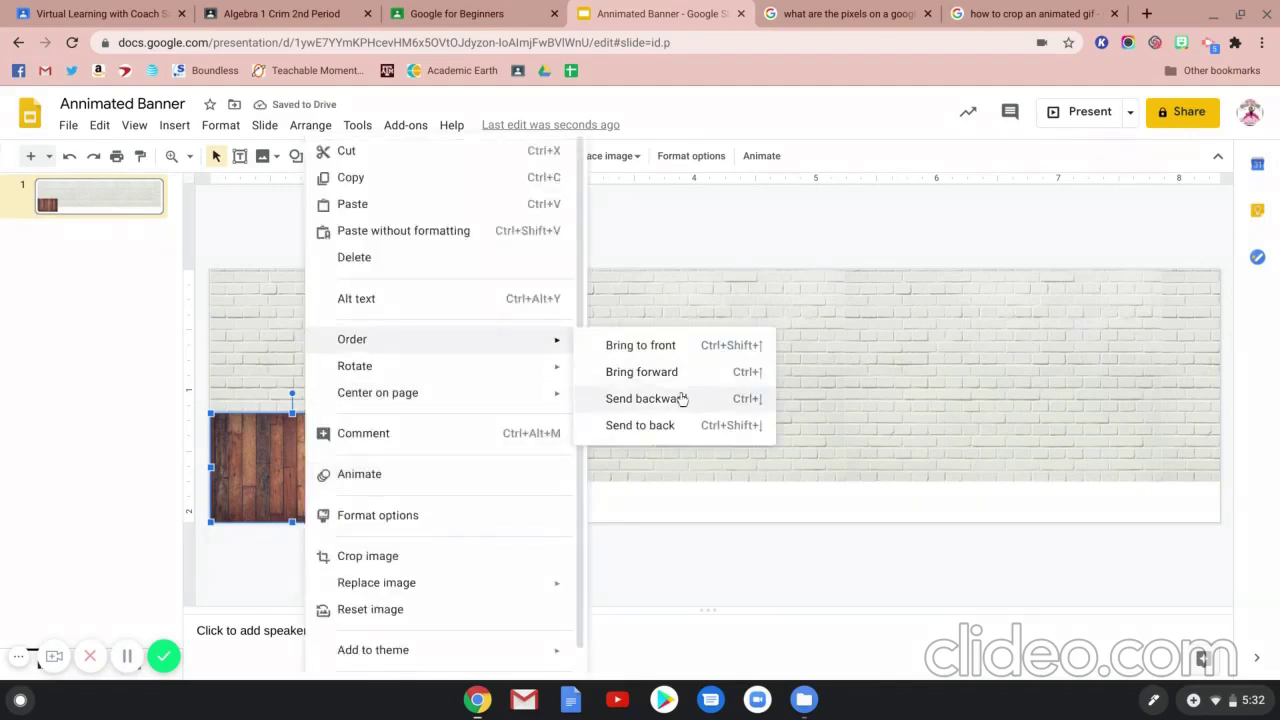
pyautogui.click(662, 425)
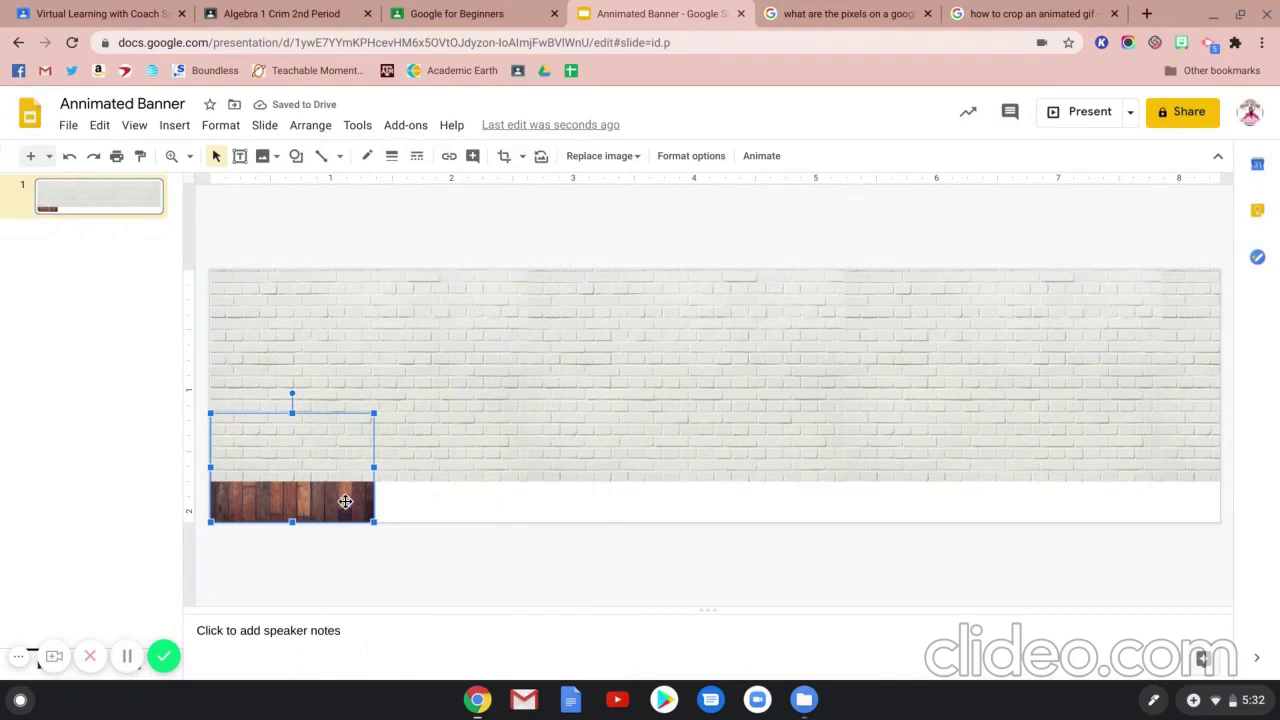
pyautogui.click(345, 388)
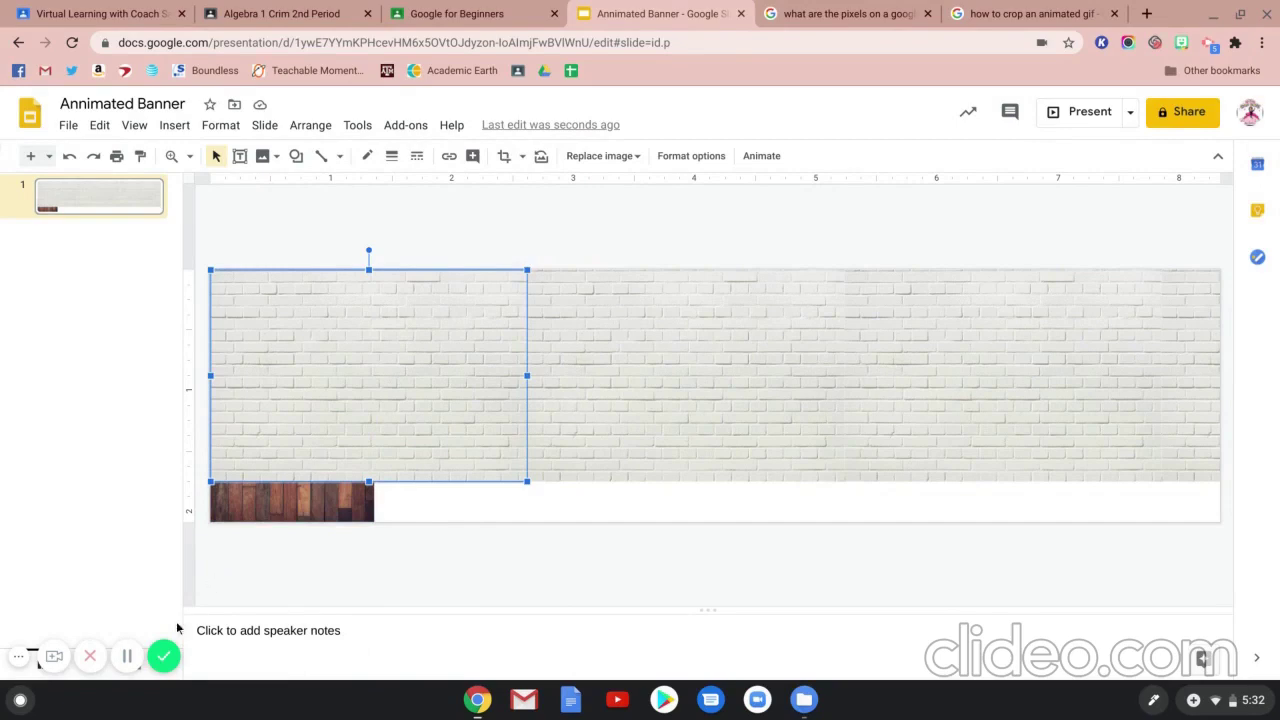
pyautogui.click(127, 656)
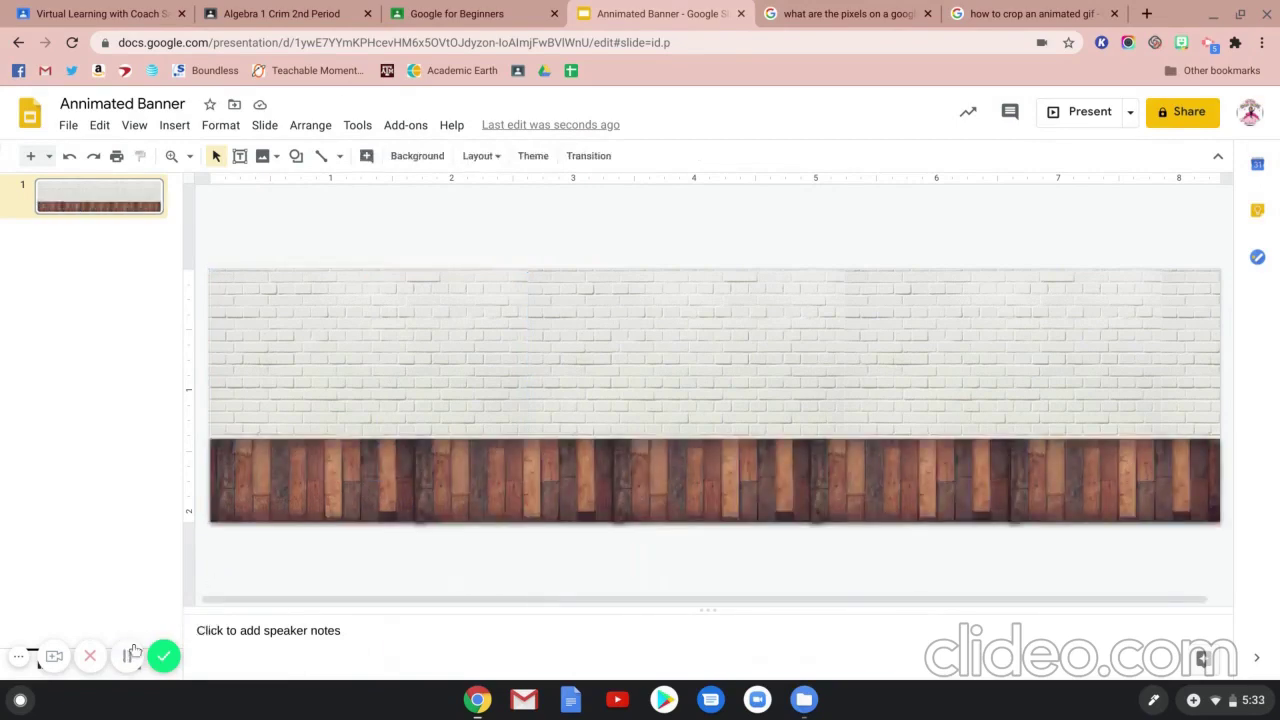
# Open the web image search for inserting pictures into the brick wall and wood floor scene
pyautogui.click(168, 128)
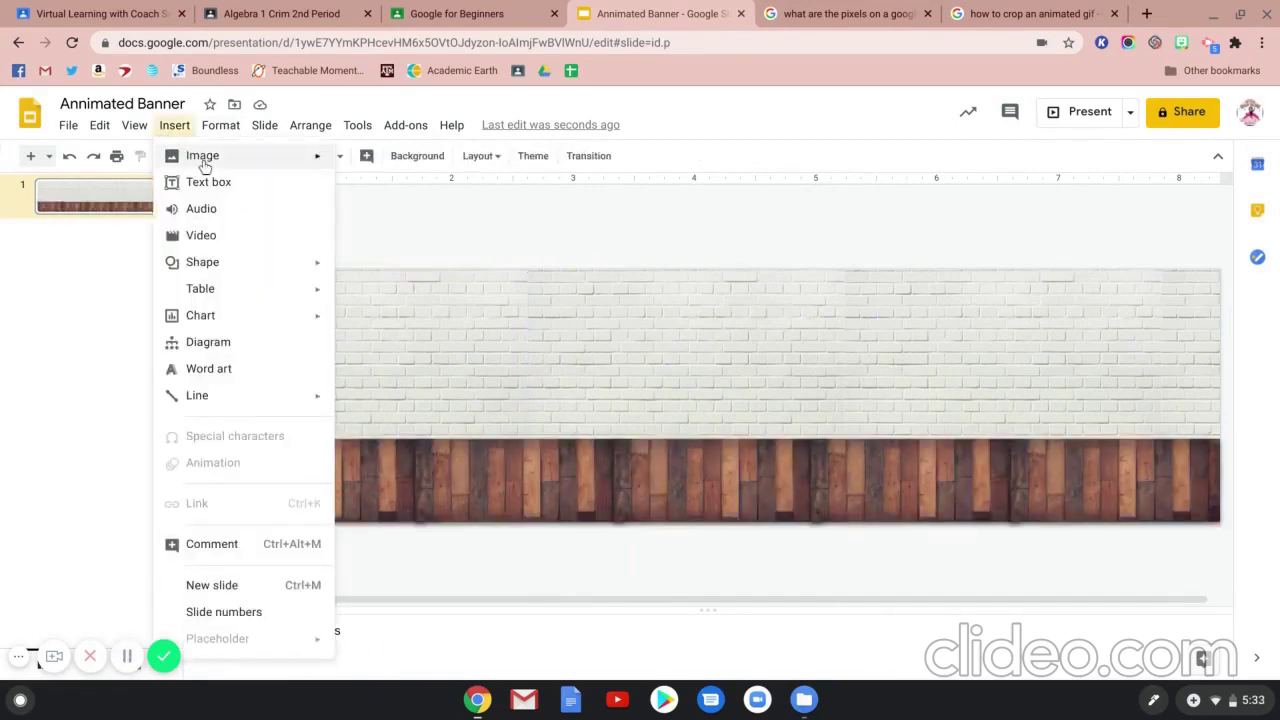
pyautogui.moveTo(203, 160)
pyautogui.click(406, 187)
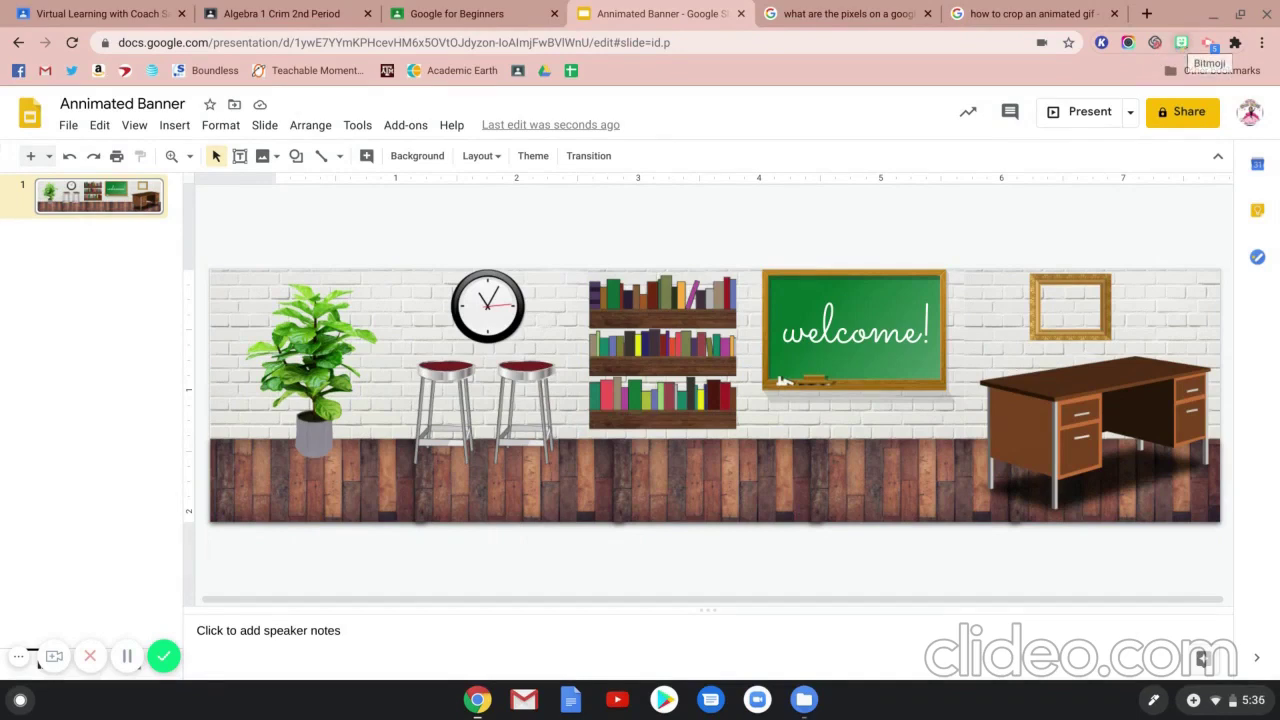
# View the Bitmoji extension's Chrome Web Store page, return to the banner presentation and briefly open the extension
pyautogui.click(127, 656)
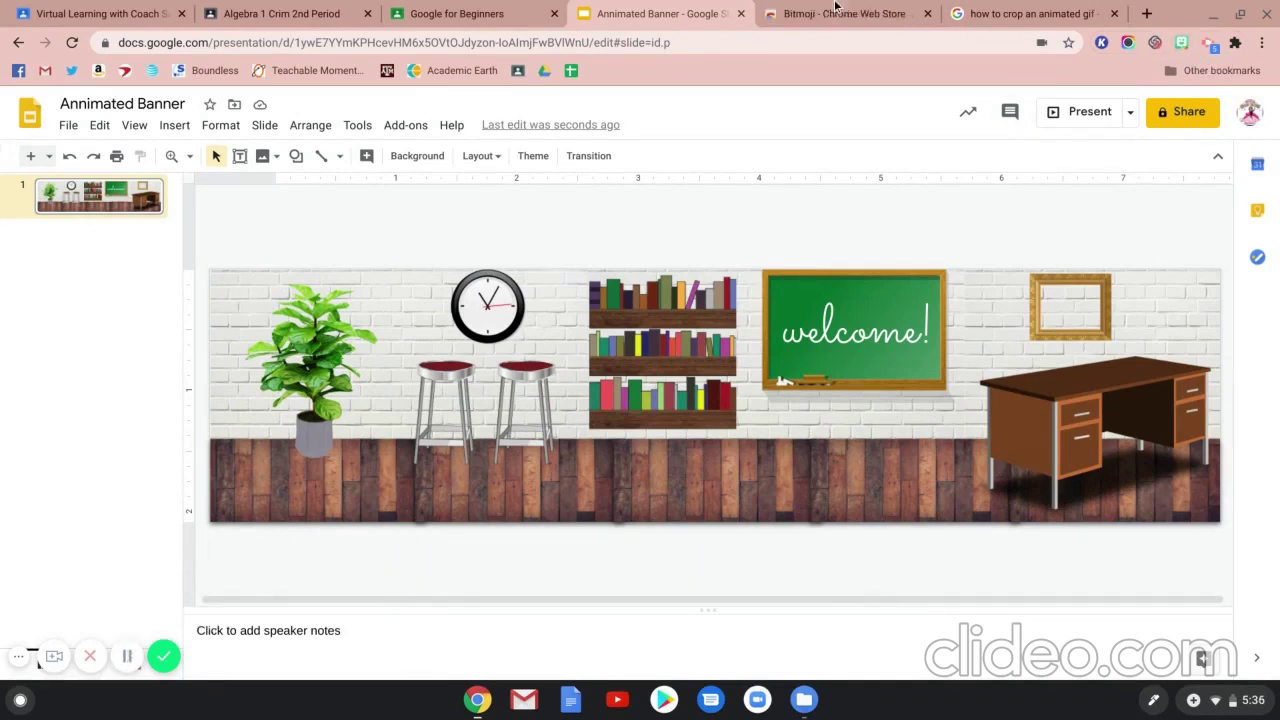
pyautogui.click(835, 13)
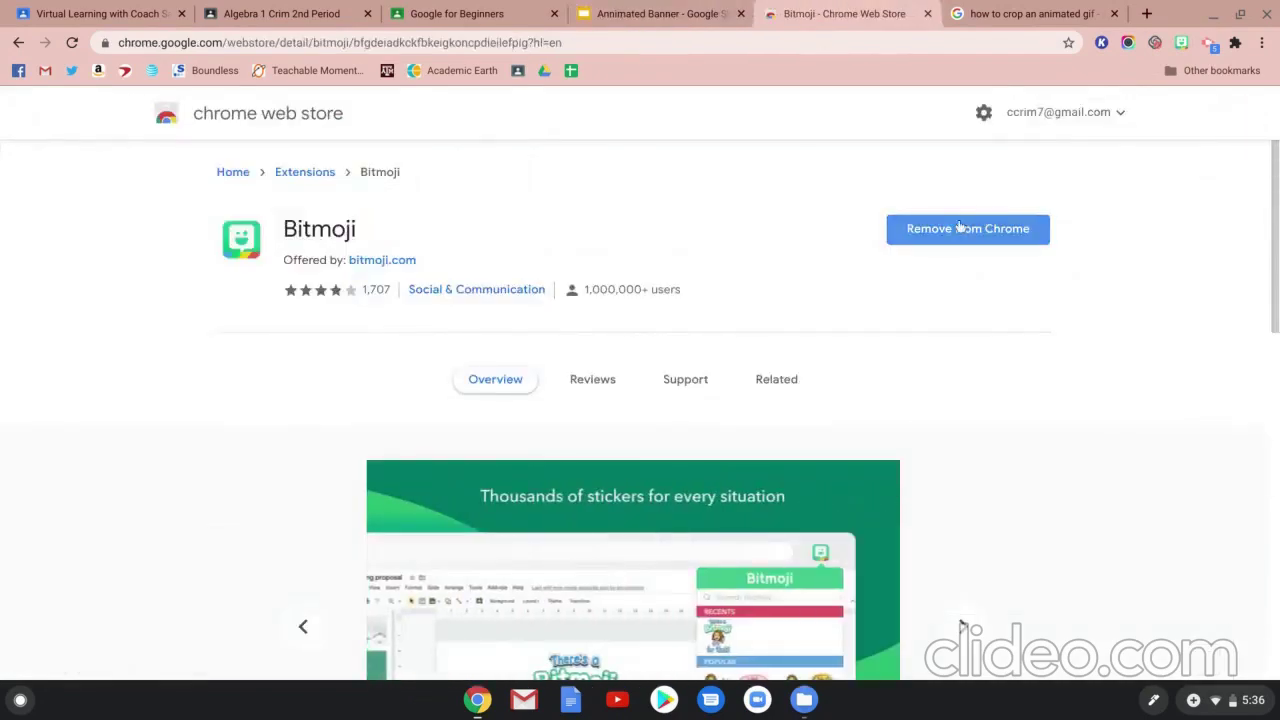
pyautogui.click(692, 8)
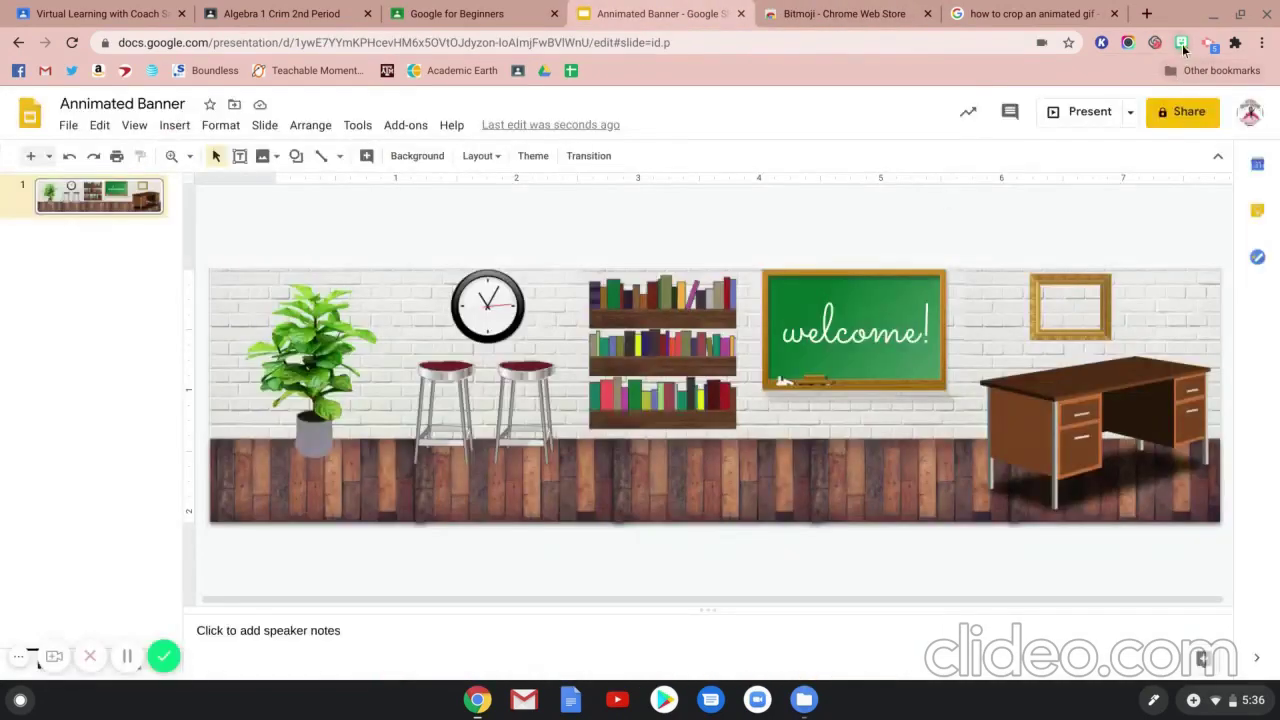
pyautogui.click(1183, 45)
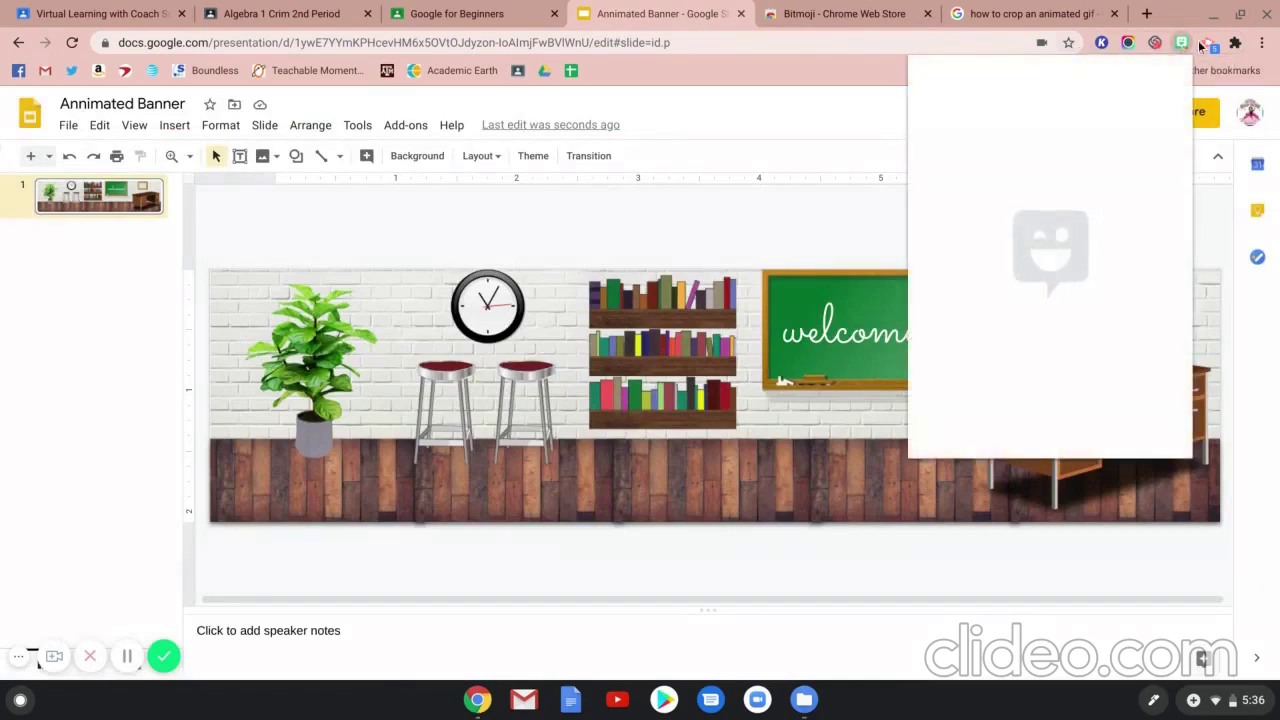
pyautogui.click(1185, 45)
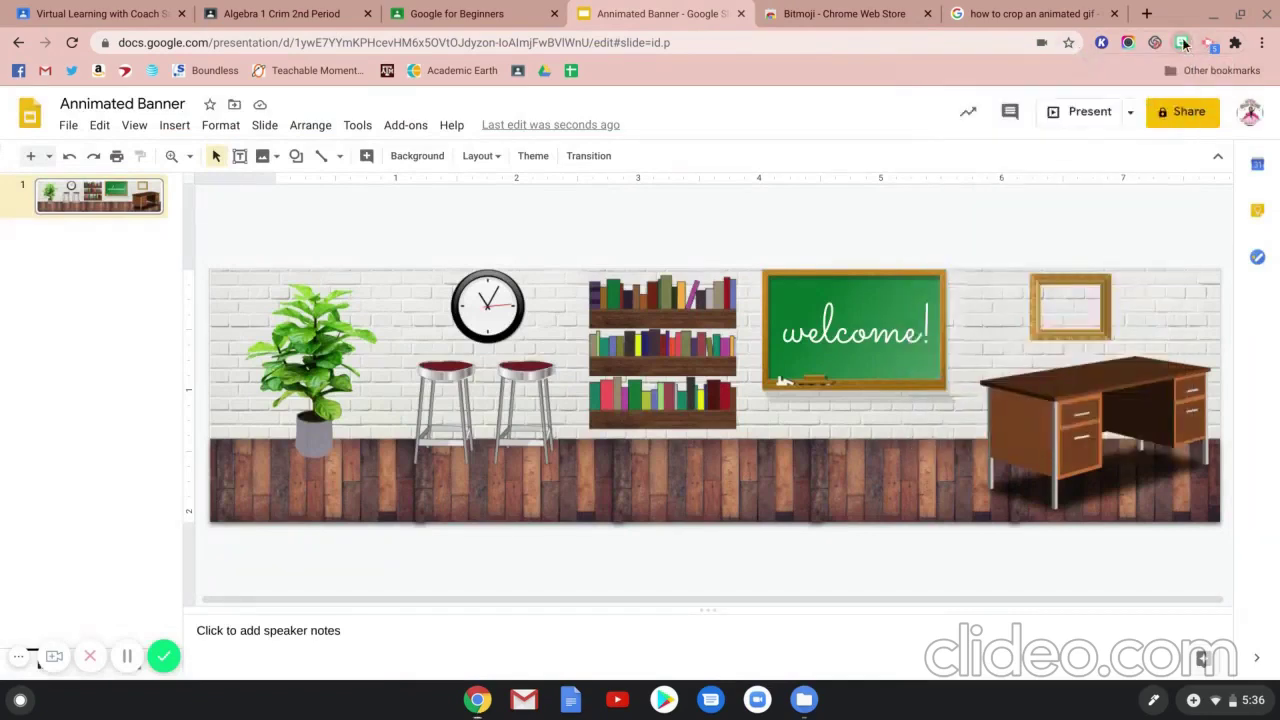
# Pin the Advanced Font Settings extension in the browser and unpin it again
pyautogui.click(1236, 44)
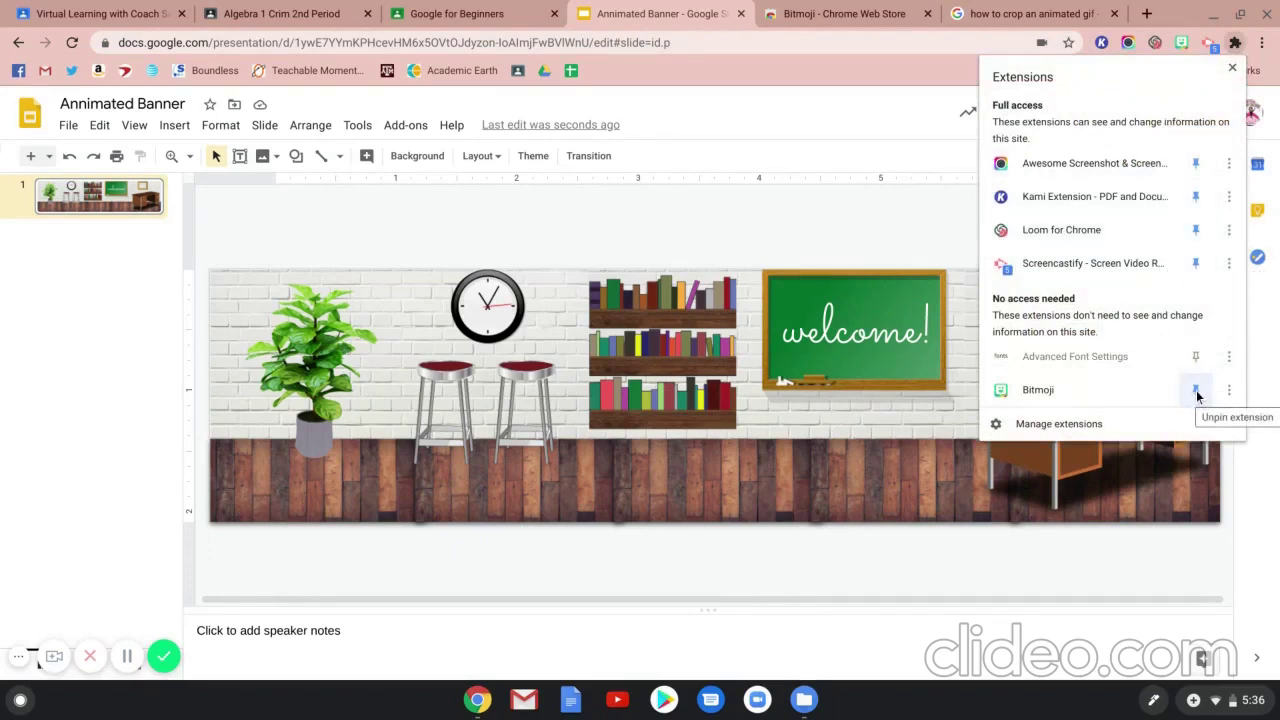
pyautogui.click(1196, 356)
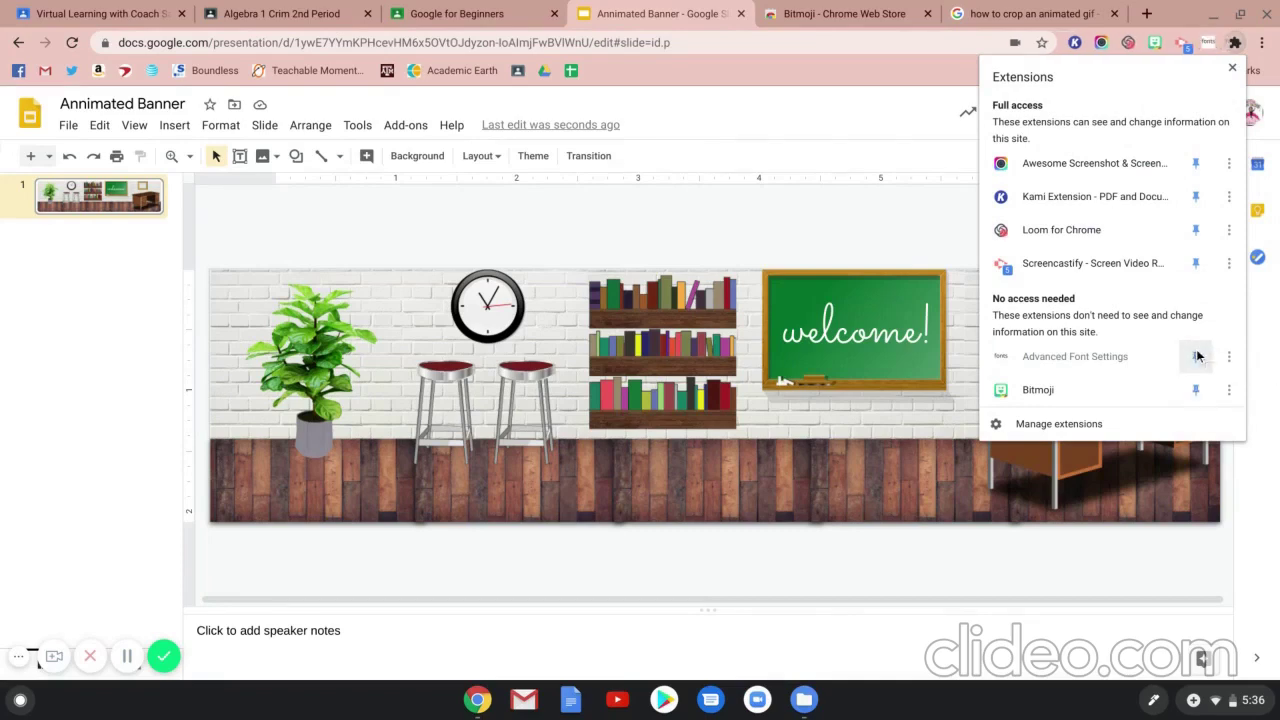
pyautogui.click(1198, 356)
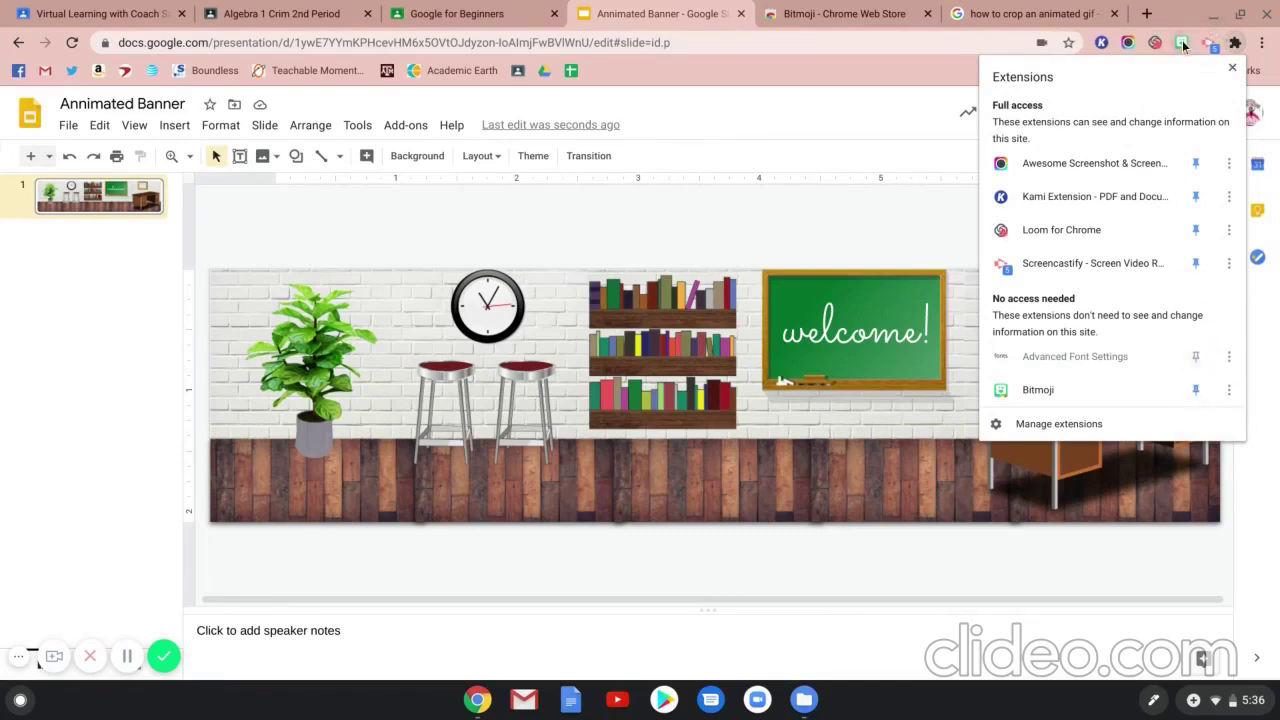
pyautogui.click(888, 96)
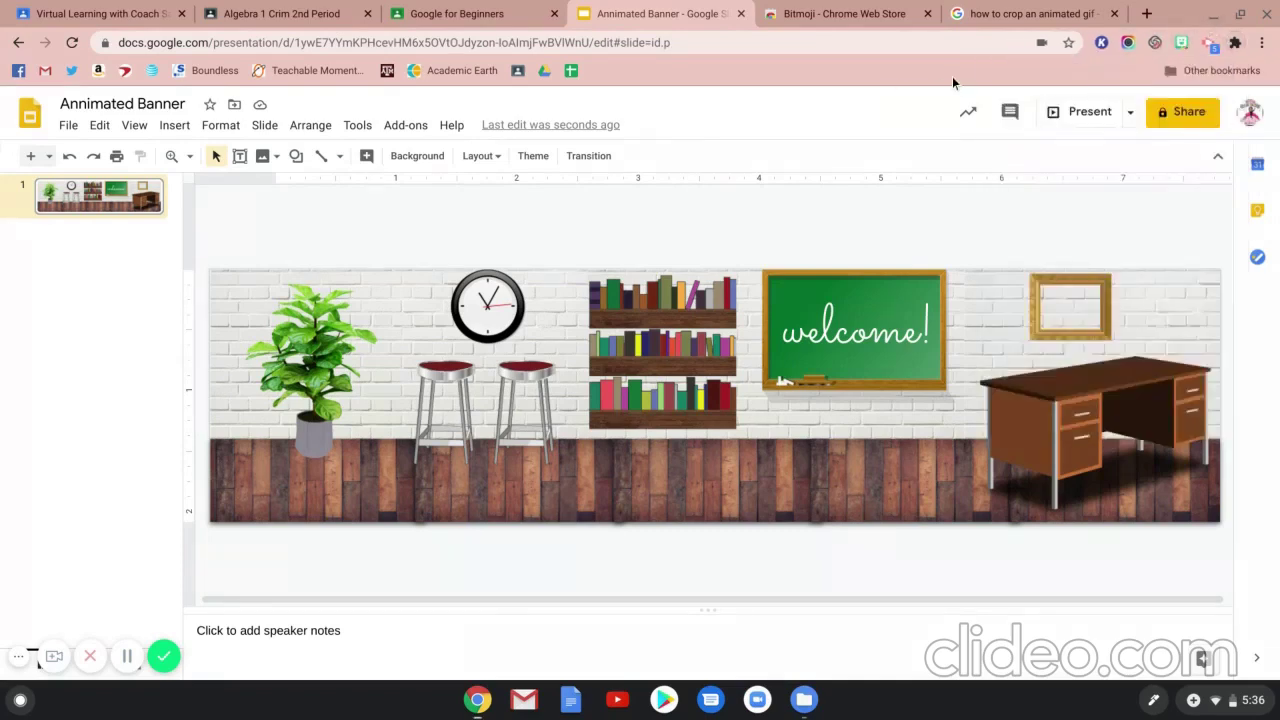
# Browse the Bitmoji extension's stickers and search them for "walking"
pyautogui.click(1180, 43)
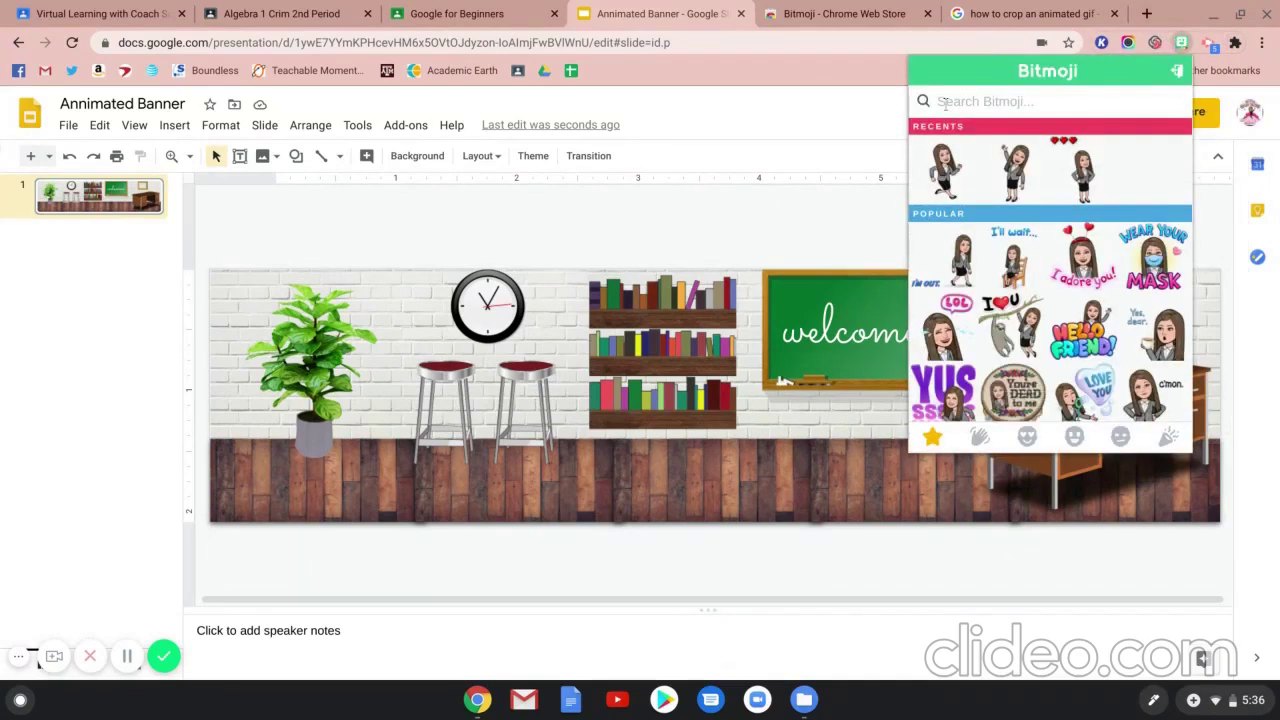
pyautogui.scroll(-5, 988, 300)
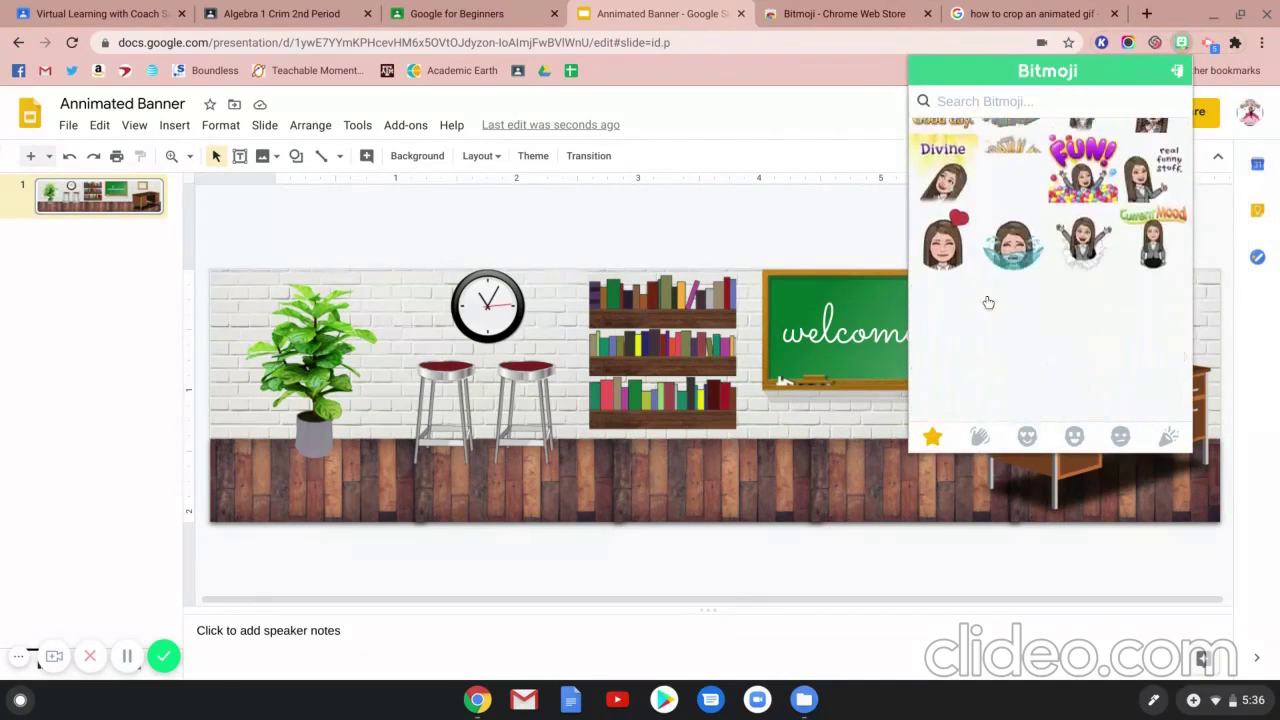
pyautogui.scroll(5, 988, 300)
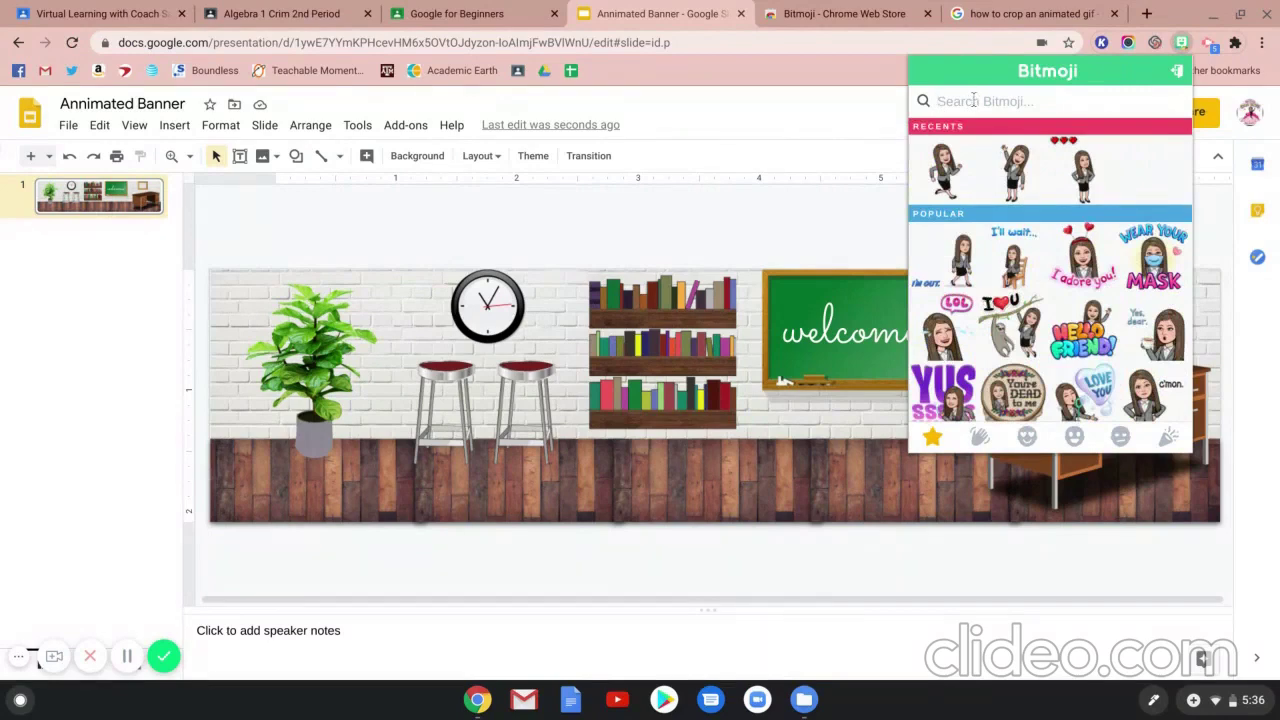
pyautogui.write('walkin')
pyautogui.write('g')
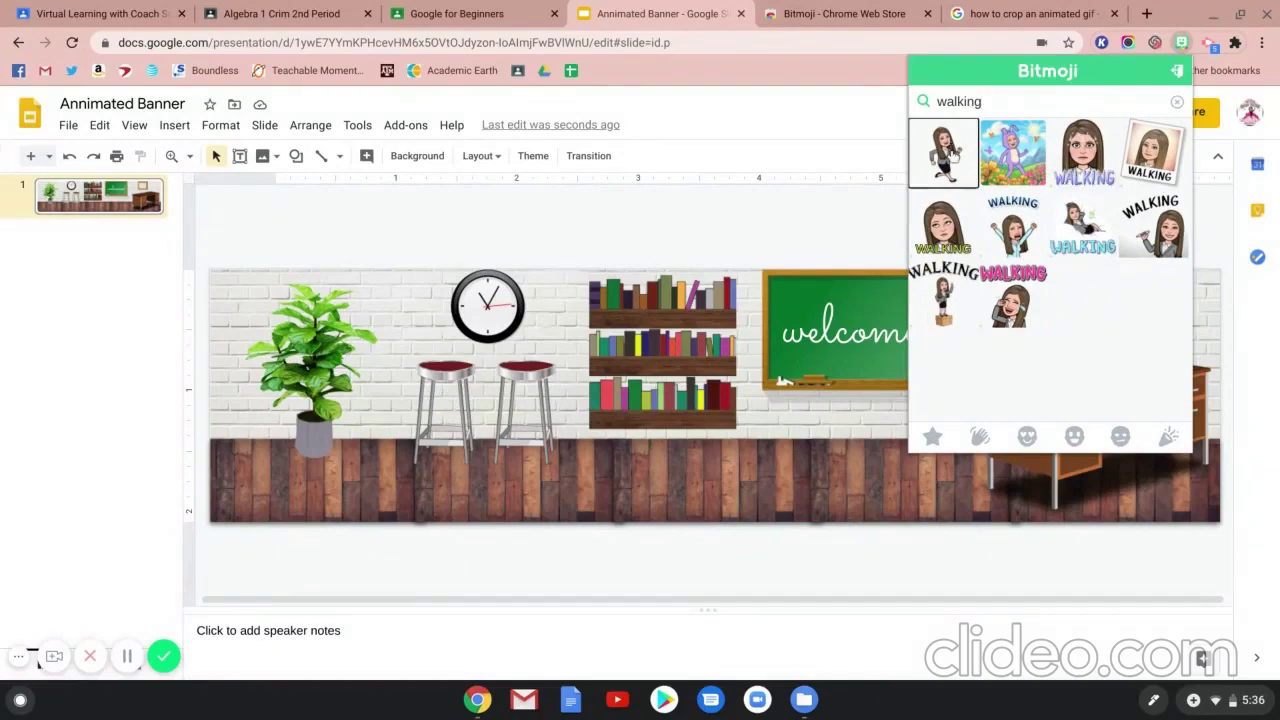
# Copy the plain walking Bitmoji, paste it onto the slide and place it in front of the potted plant
pyautogui.rightClick(952, 152)
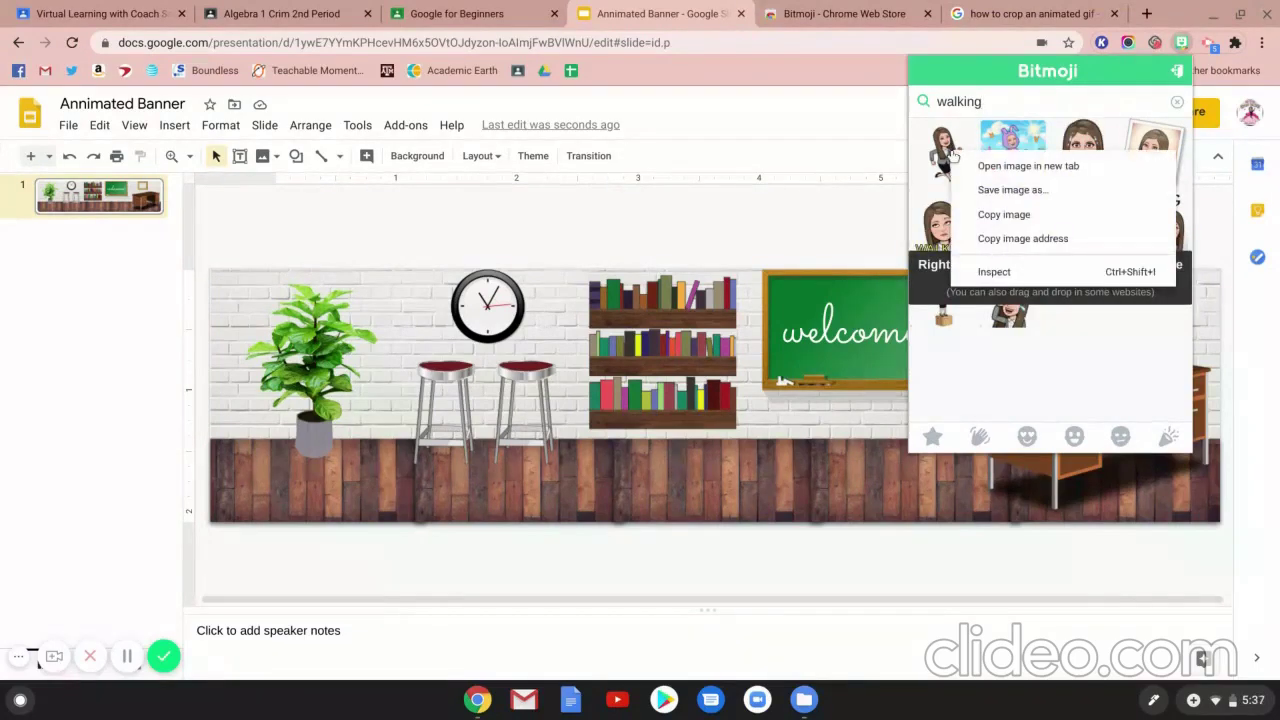
pyautogui.click(973, 213)
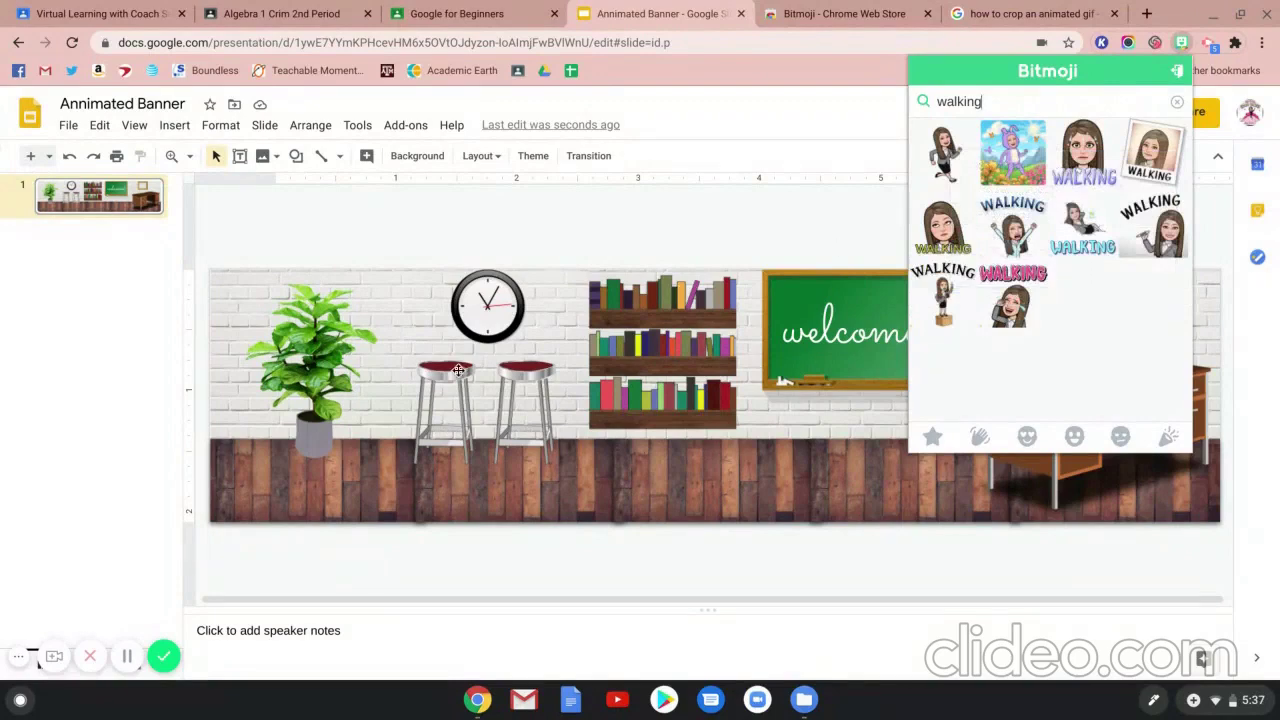
pyautogui.click(355, 224)
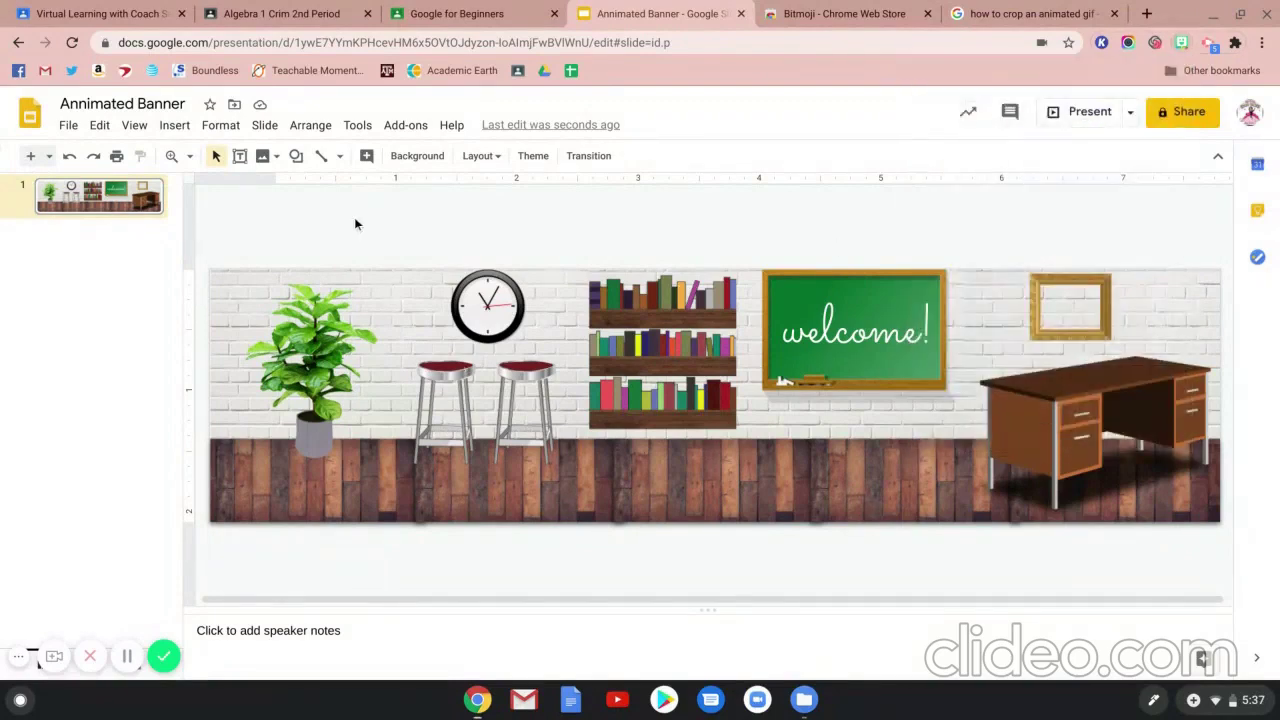
pyautogui.hotkey('ctrl', 'v')
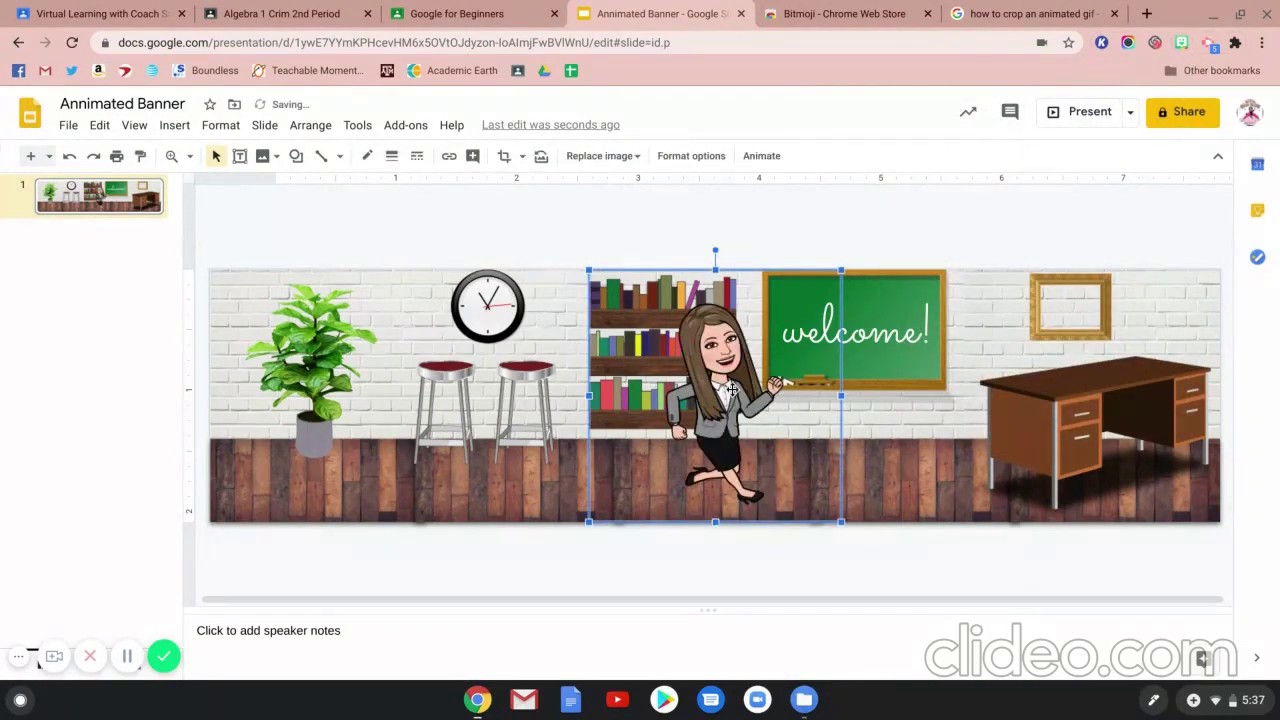
pyautogui.moveTo(732, 392); pyautogui.dragTo(332, 396)
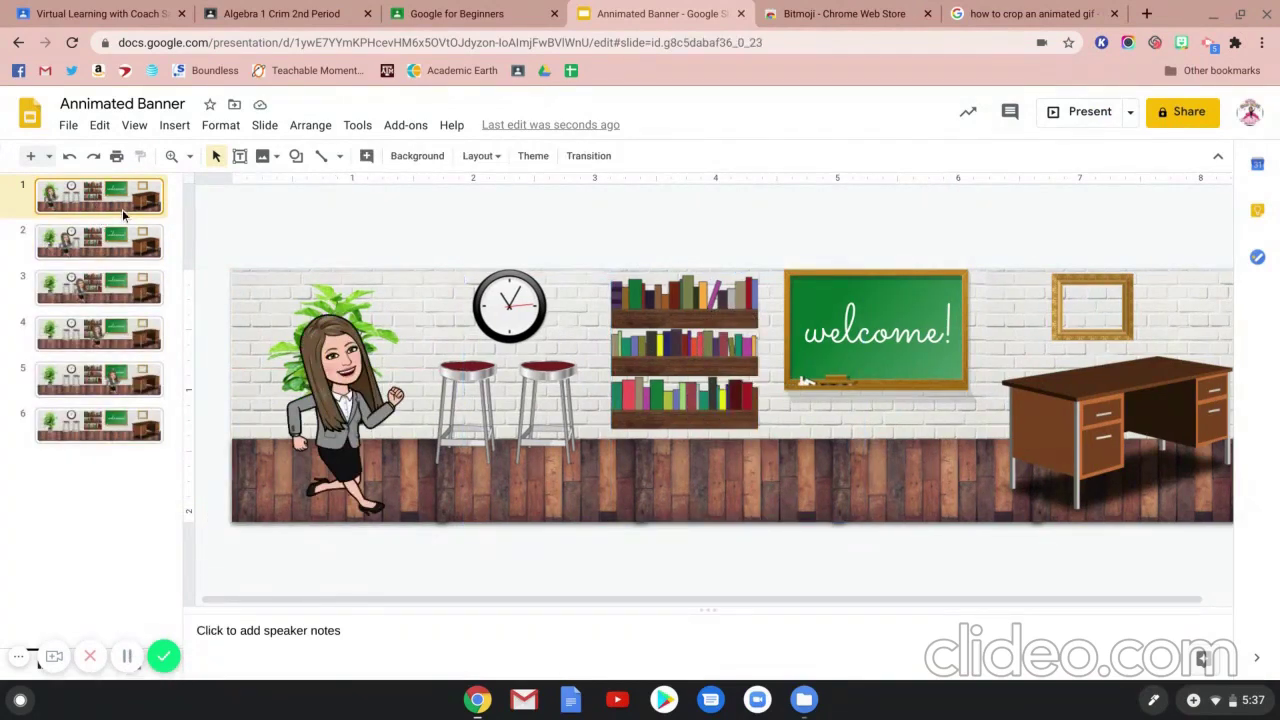
# Go through slides 1 to 6 to examine how the Bitmoji moves across the room from slide to slide
pyautogui.click(116, 236)
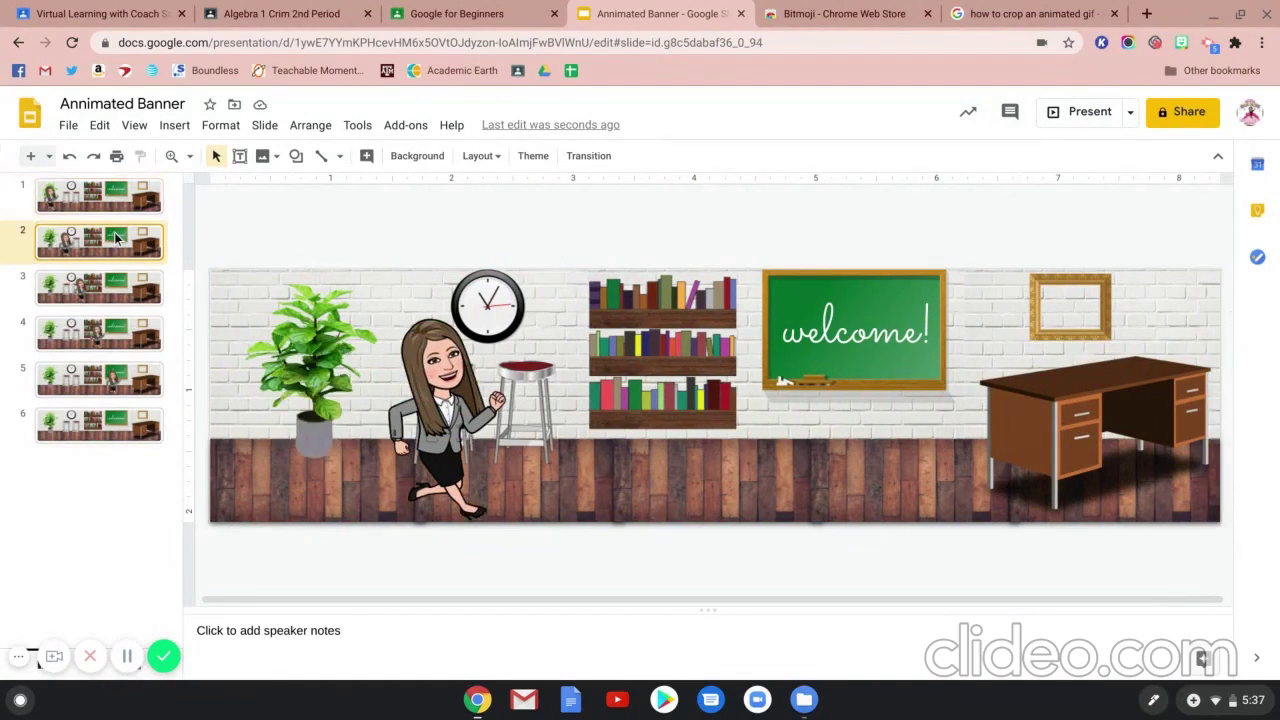
pyautogui.click(104, 212)
pyautogui.rightClick(104, 213)
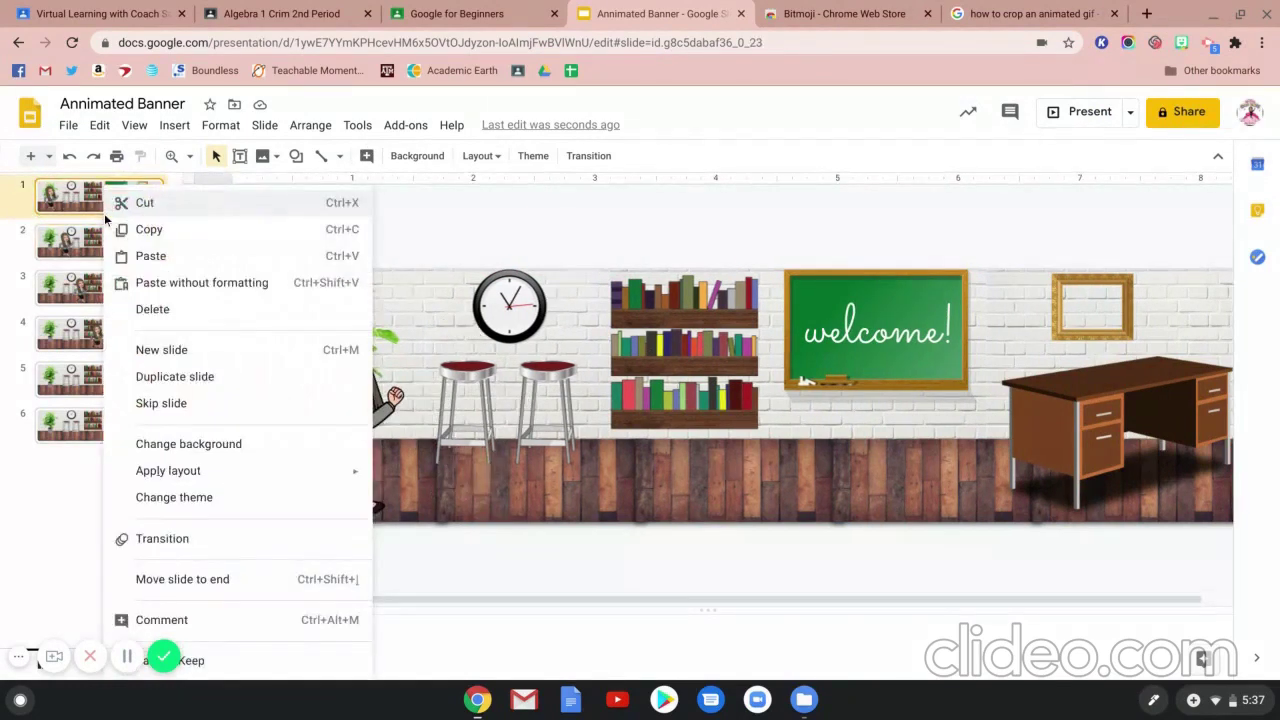
pyautogui.click(54, 527)
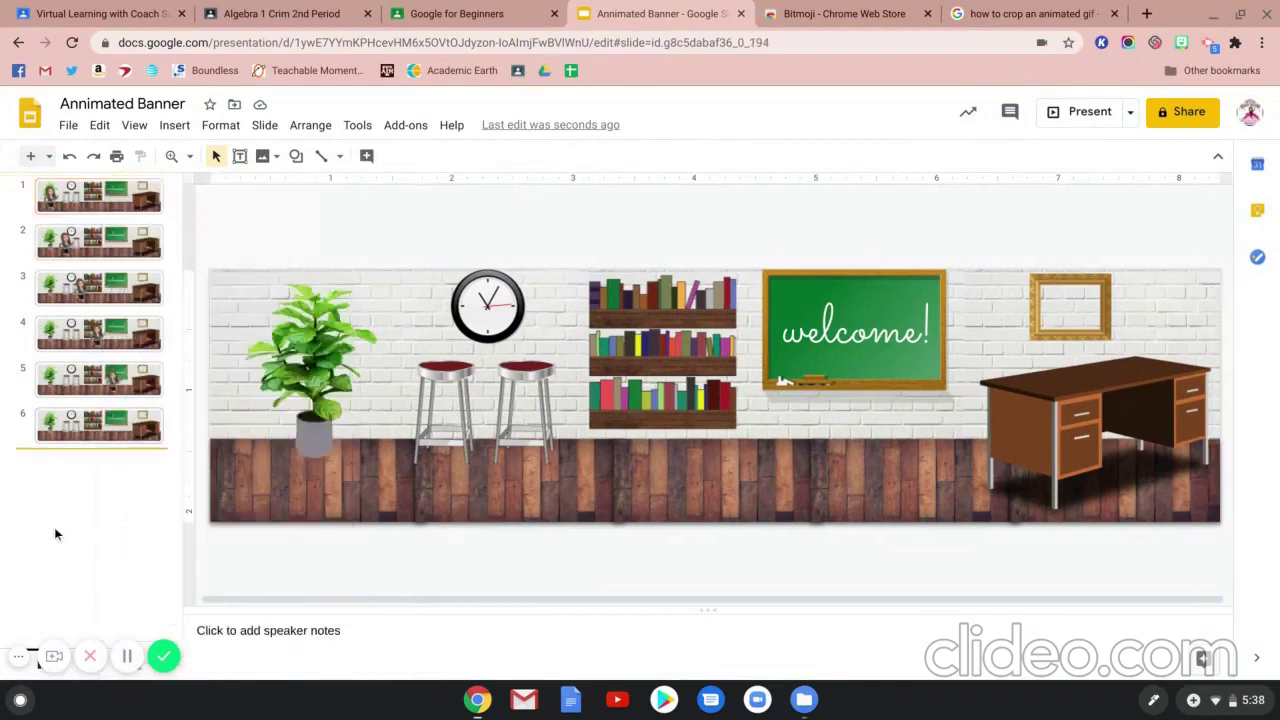
pyautogui.click(81, 259)
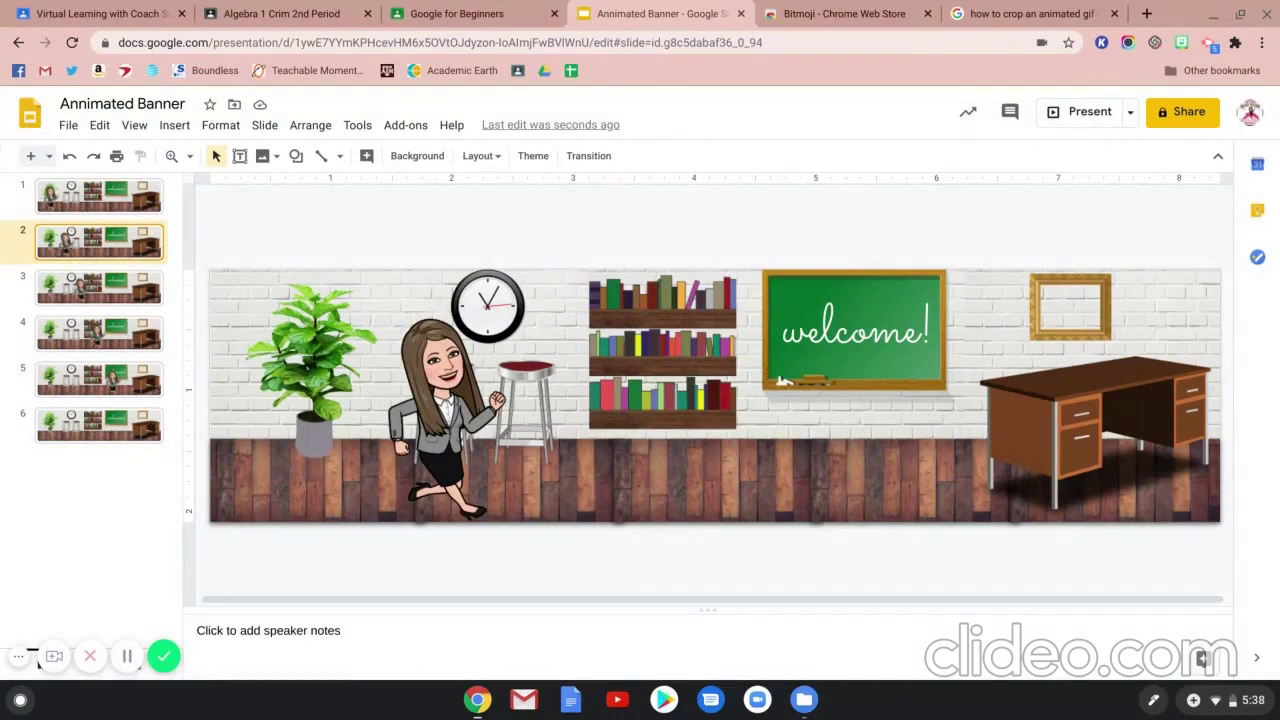
pyautogui.press('Down')
pyautogui.press('Down')
pyautogui.press('Down')
pyautogui.press('Down')
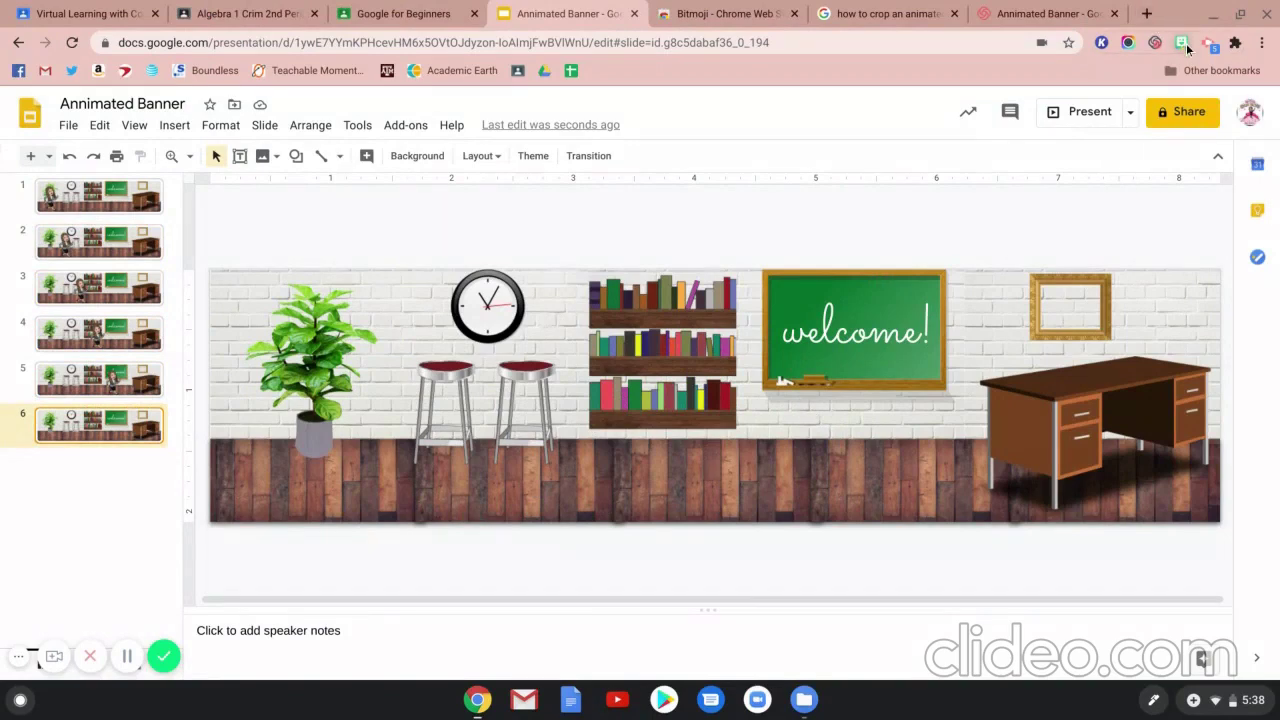
# Copy the waving Bitmoji from the recent stickers, paste it onto slide 6 and place it between the chalkboard and the desk
pyautogui.click(1182, 43)
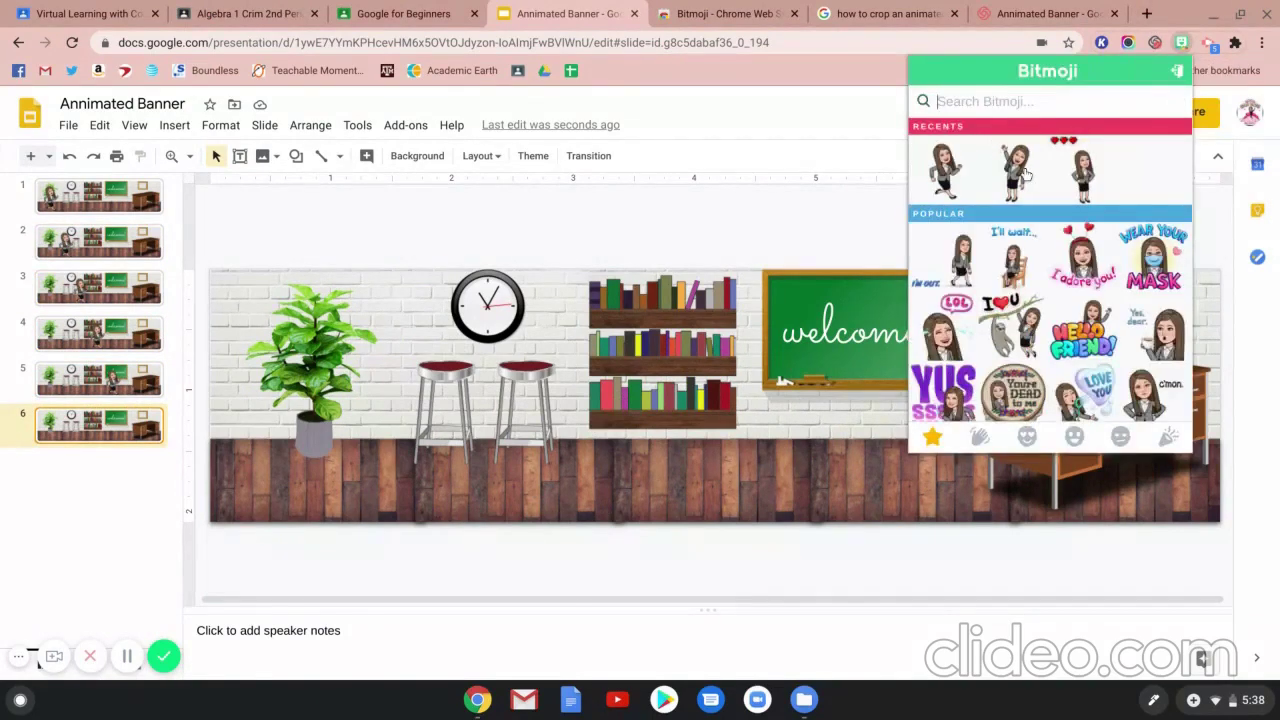
pyautogui.rightClick(1025, 175)
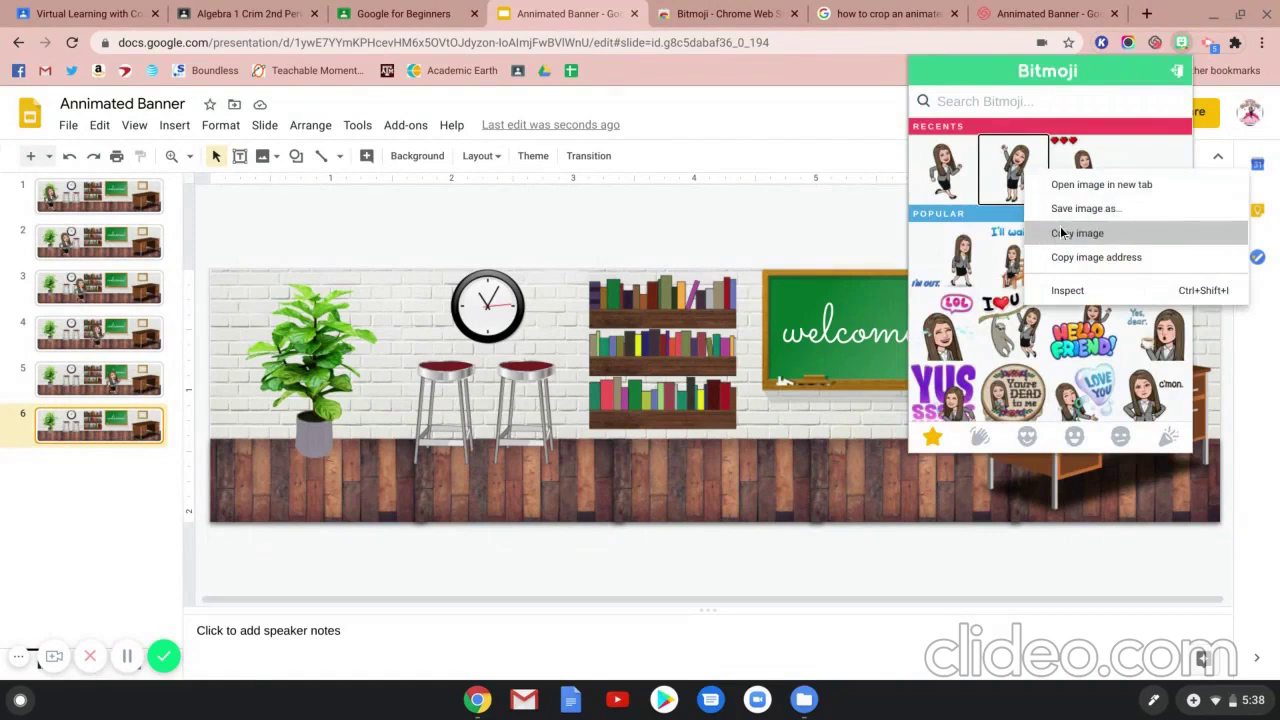
pyautogui.click(1063, 232)
pyautogui.click(720, 494)
pyautogui.hotkey('ctrl', 'v')
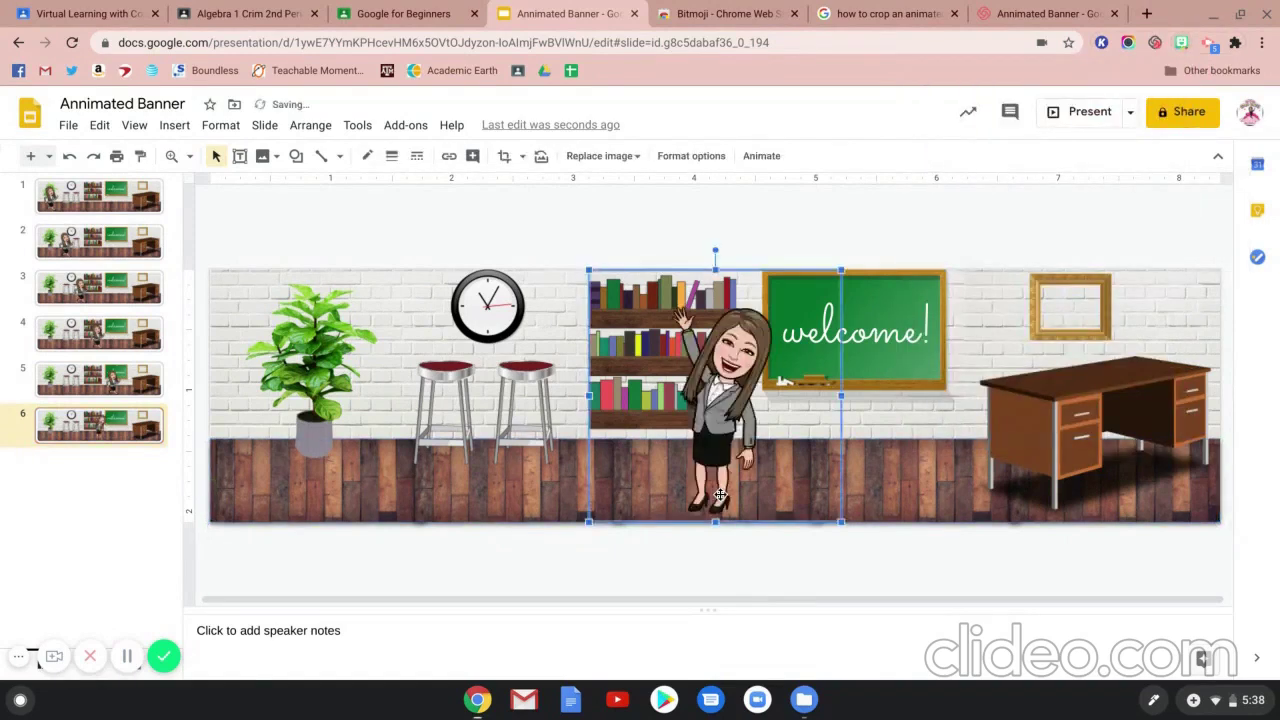
pyautogui.moveTo(750, 352); pyautogui.dragTo(964, 352)
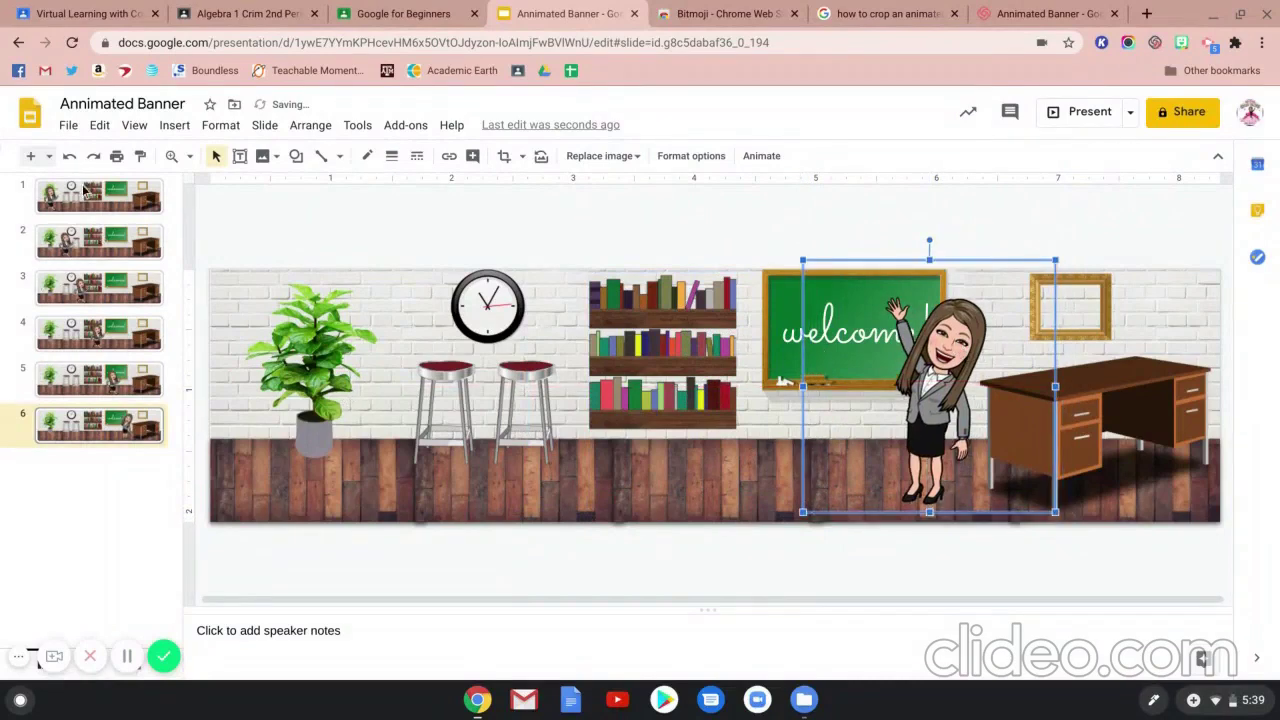
# Select slide 1 and start a Screencastify desktop recording of the entire screen with microphone and webcam off
pyautogui.click(55, 205)
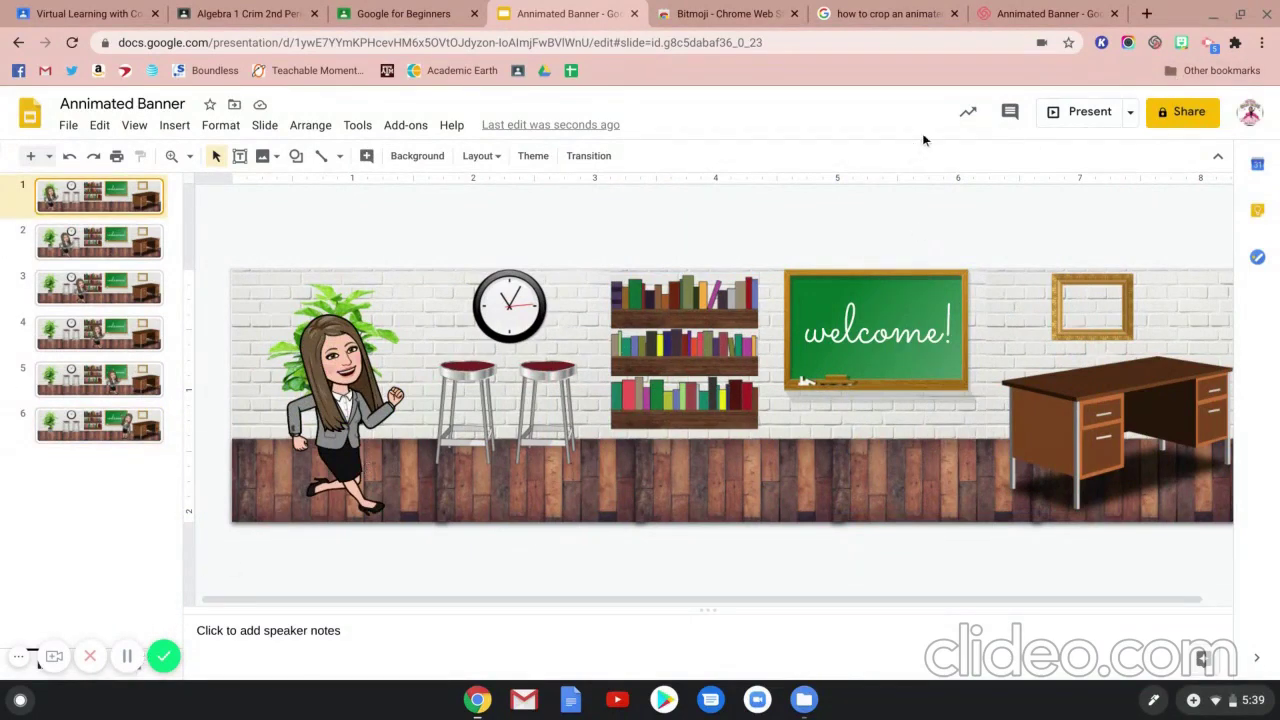
pyautogui.click(1209, 44)
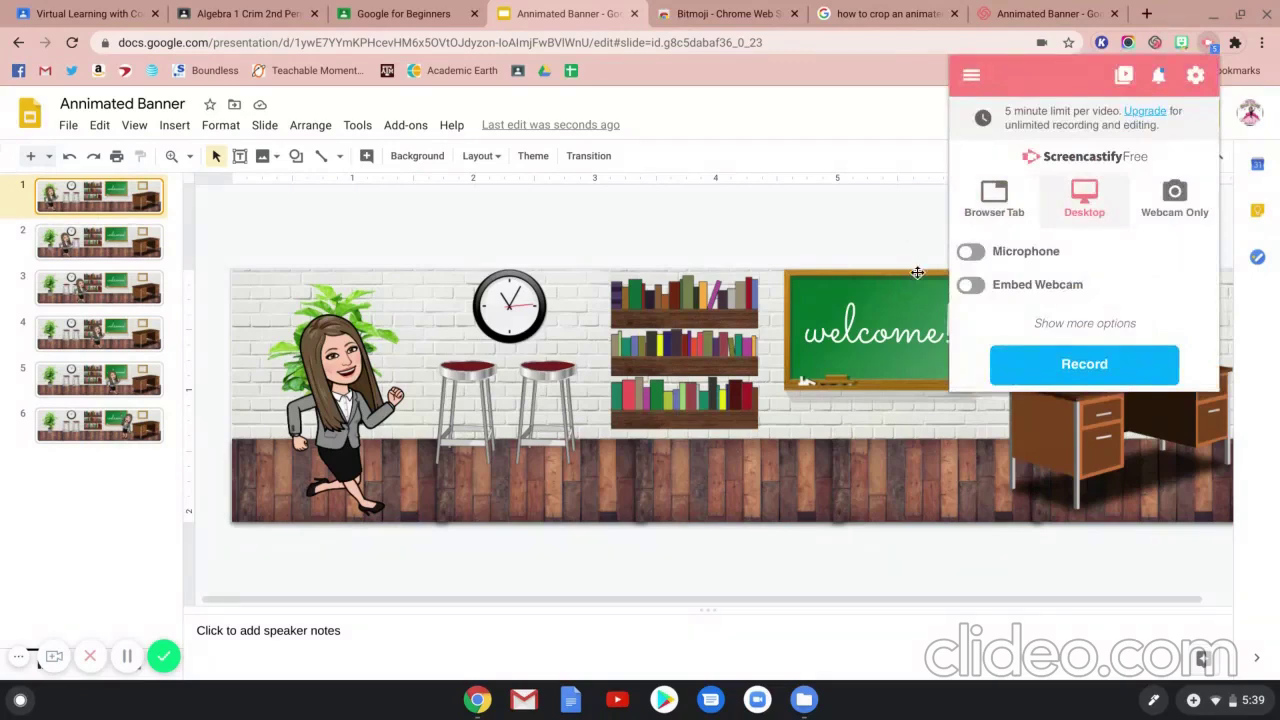
pyautogui.click(1113, 363)
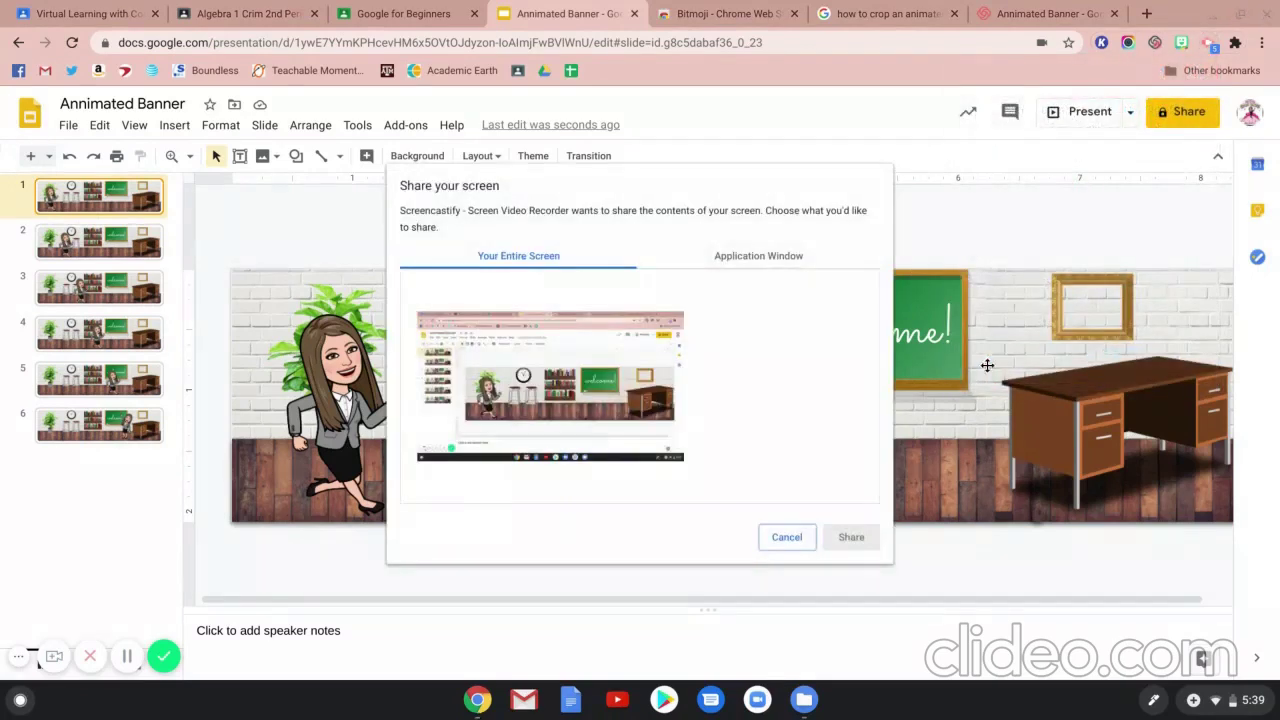
pyautogui.click(846, 537)
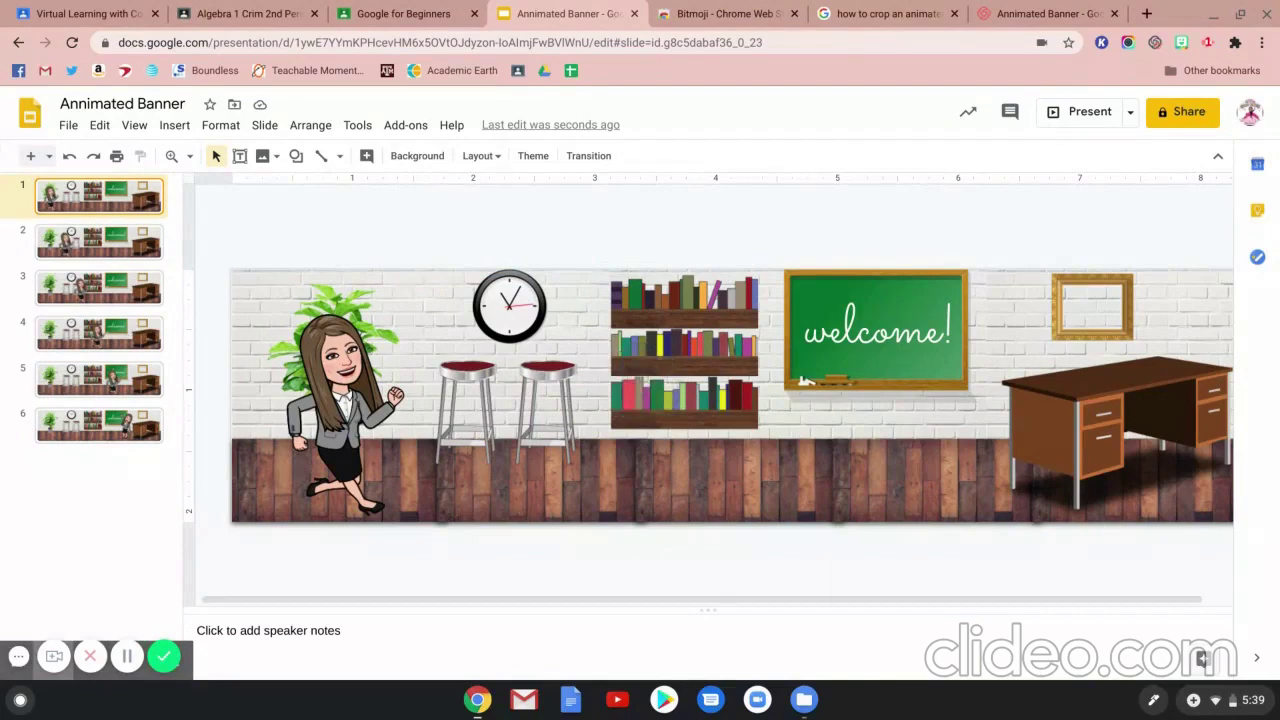
# Present the slideshow from slide 1 and advance through the frames to play the walking animation
pyautogui.click(1052, 114)
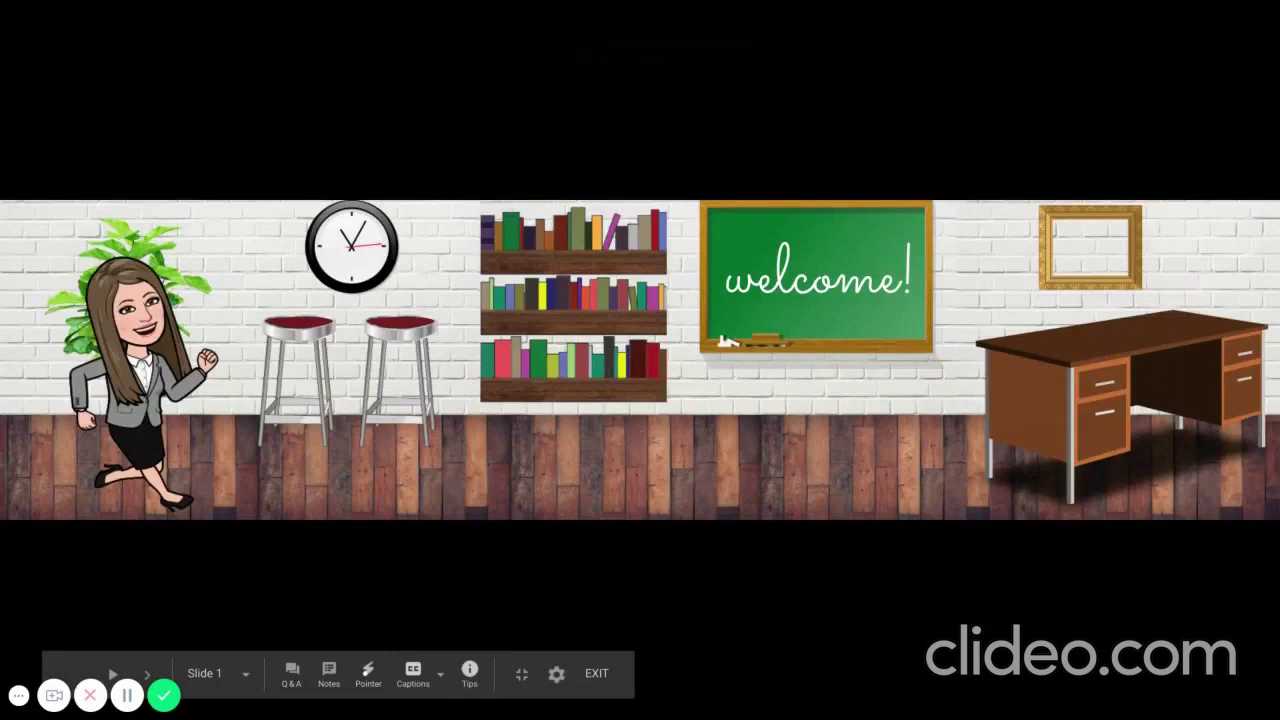
pyautogui.press('Right')
pyautogui.press('Right')
pyautogui.press('Right')
pyautogui.press('Right')
pyautogui.press('Right')
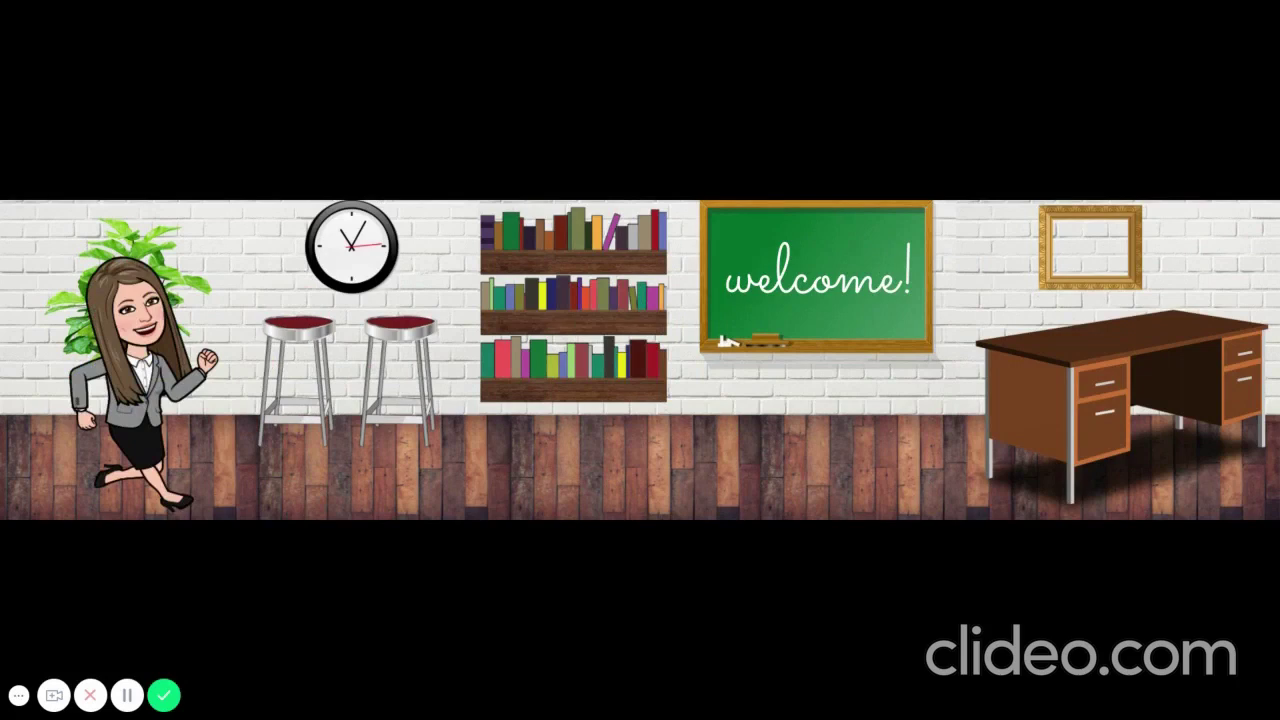
# Advance the slideshow through the remaining frames to the waving Bitmoji on slide 6 and exit the presentation
pyautogui.press('Right')
pyautogui.press('Right')
pyautogui.press('Right')
pyautogui.press('Right')
pyautogui.press('Right')
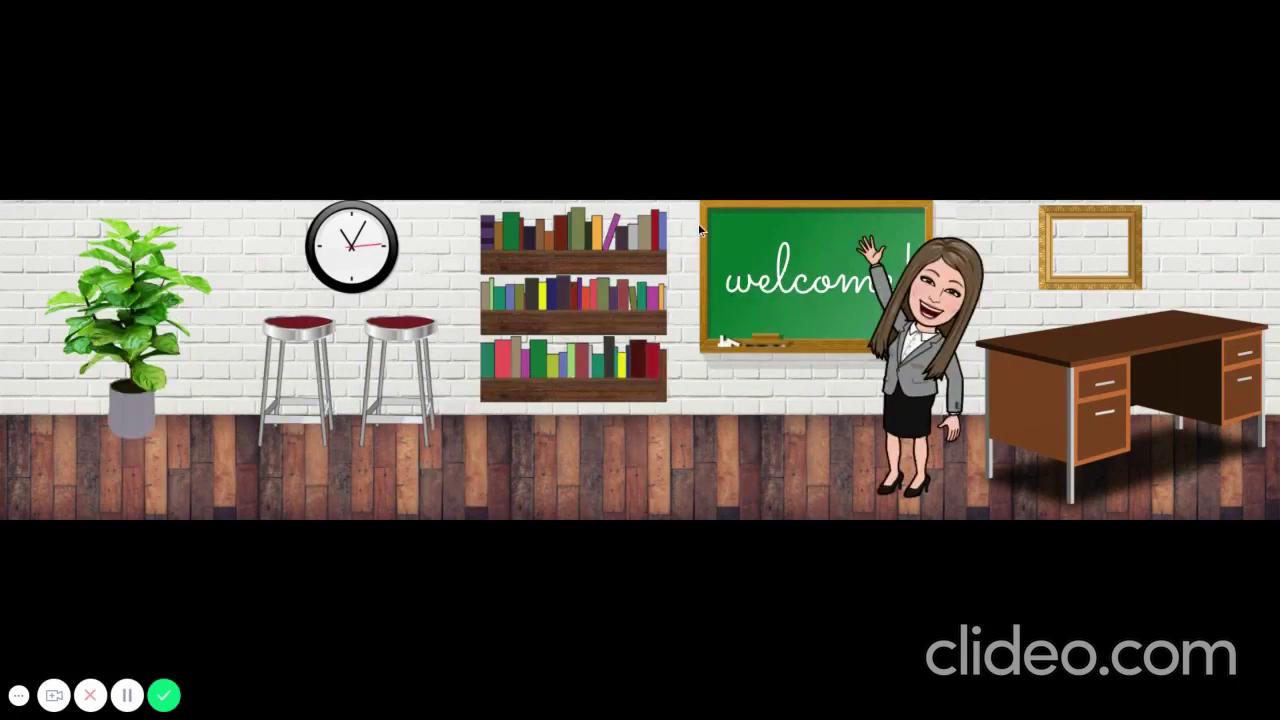
pyautogui.press('Escape')
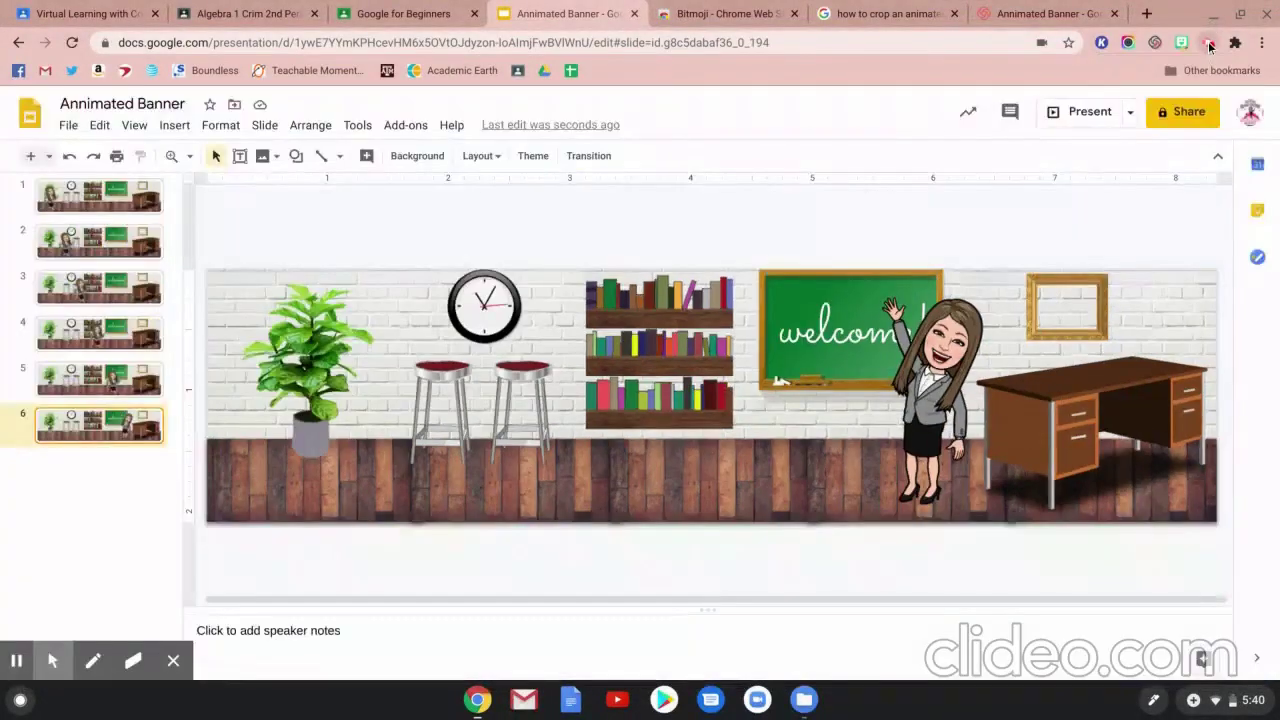
# Stop the Screencastify desktop recording
pyautogui.click(1210, 47)
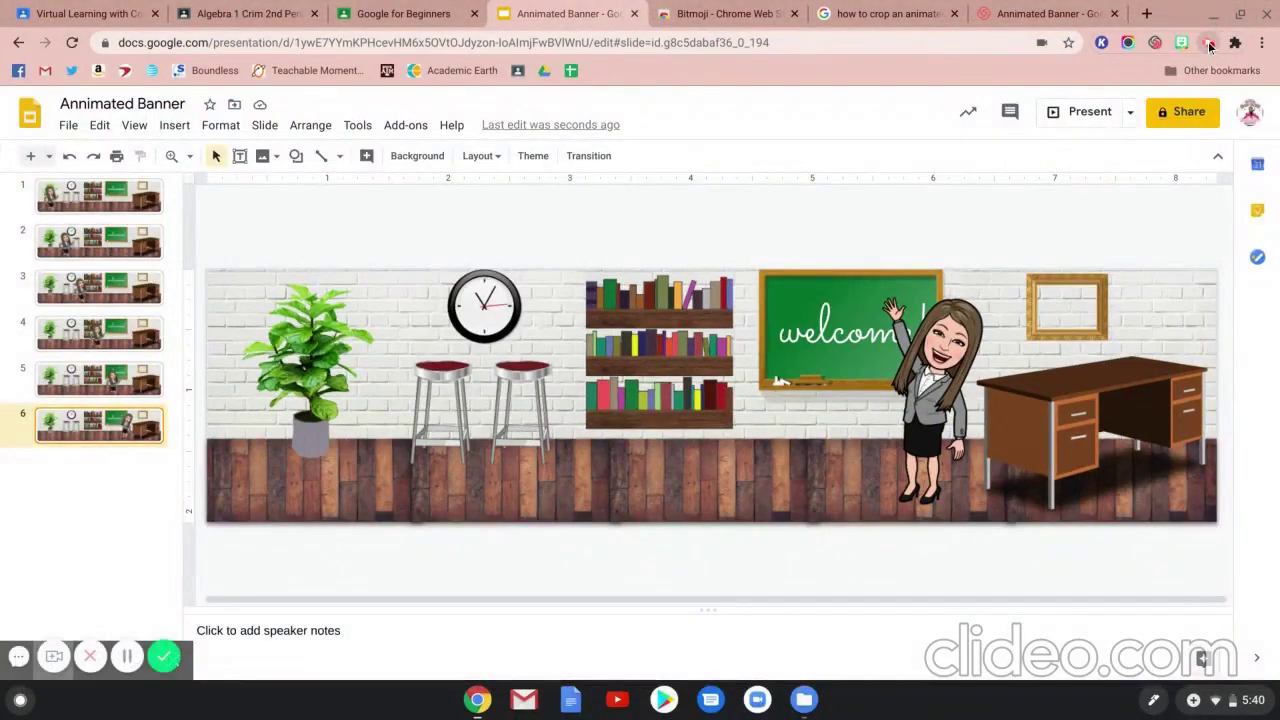
pyautogui.click(1210, 47)
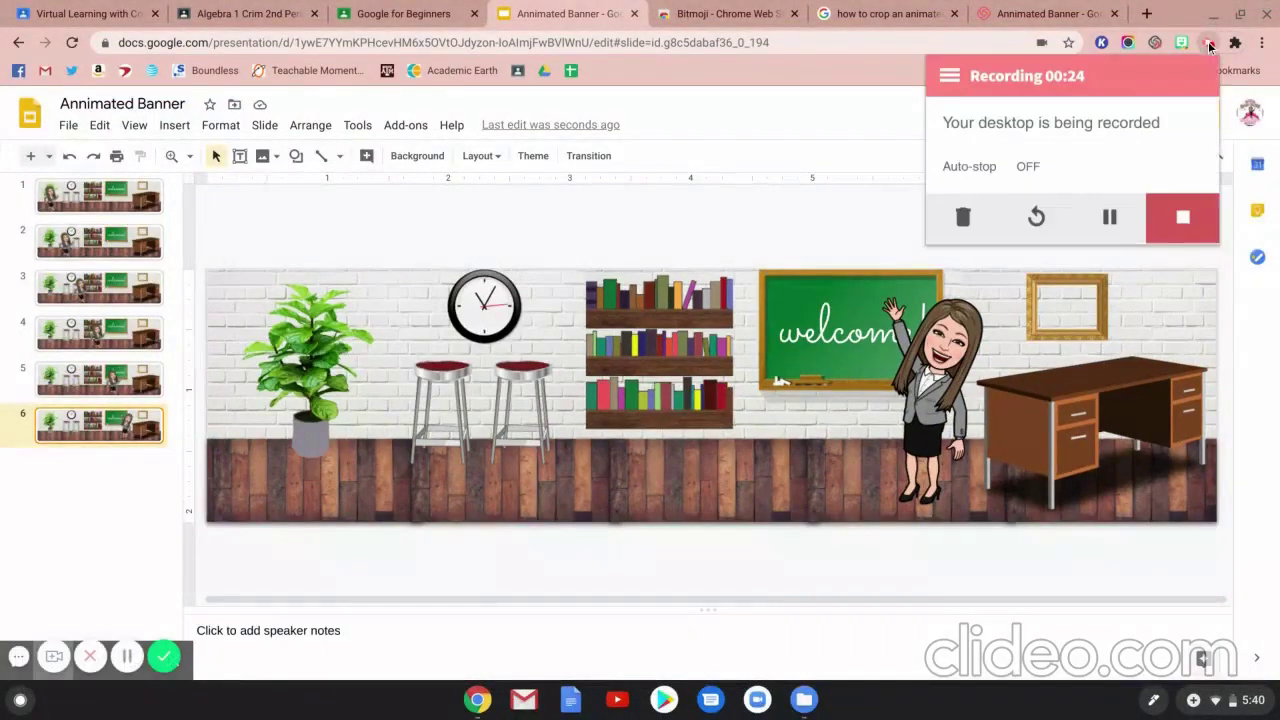
pyautogui.click(1166, 222)
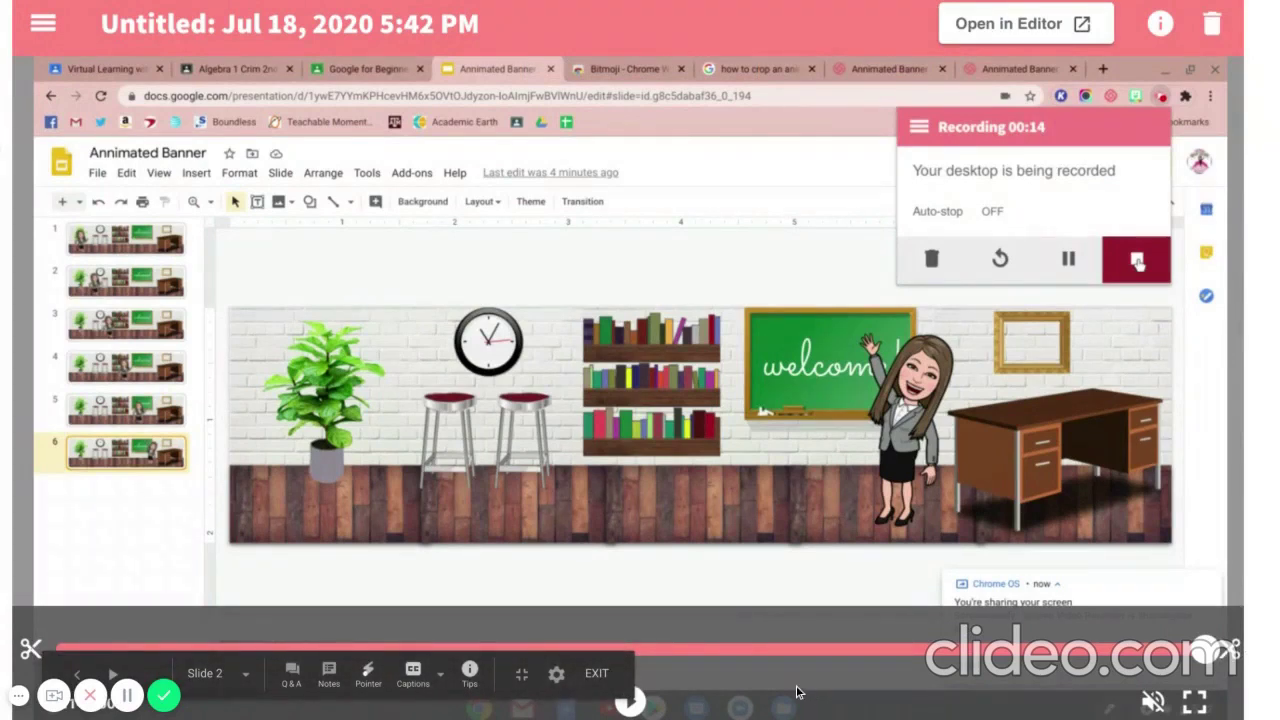
pyautogui.press('Left')
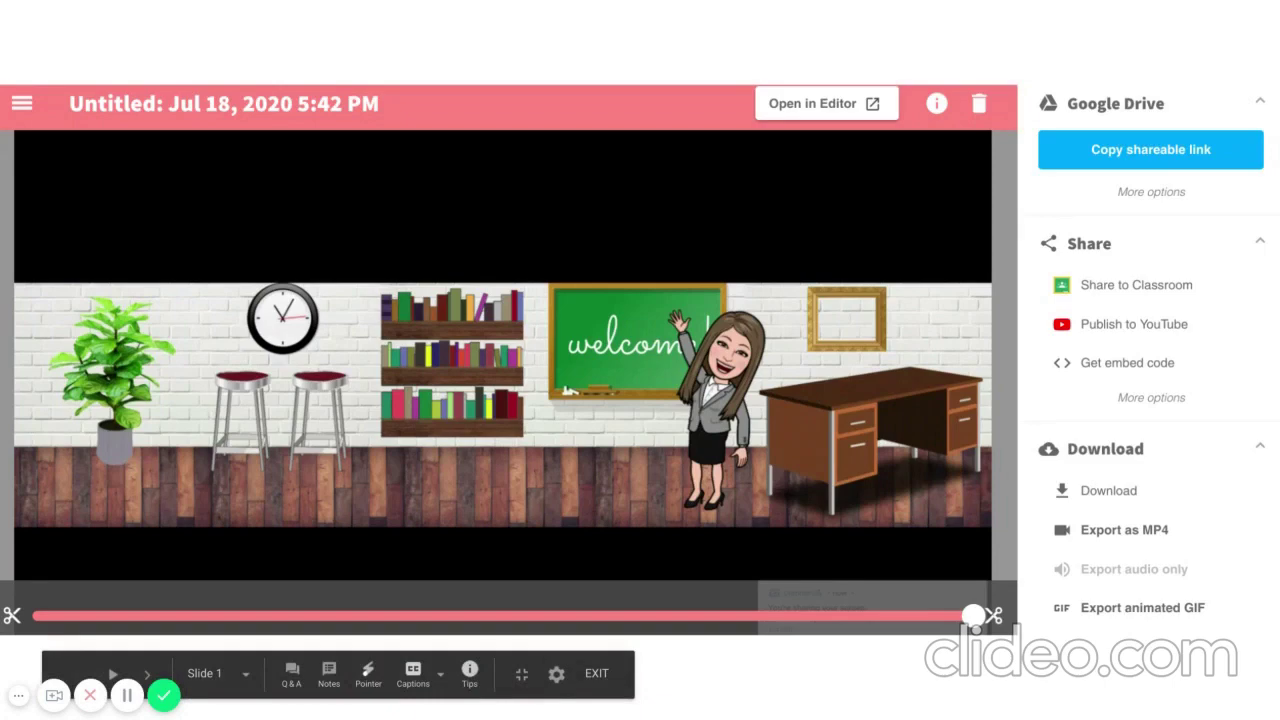
pyautogui.click(128, 694)
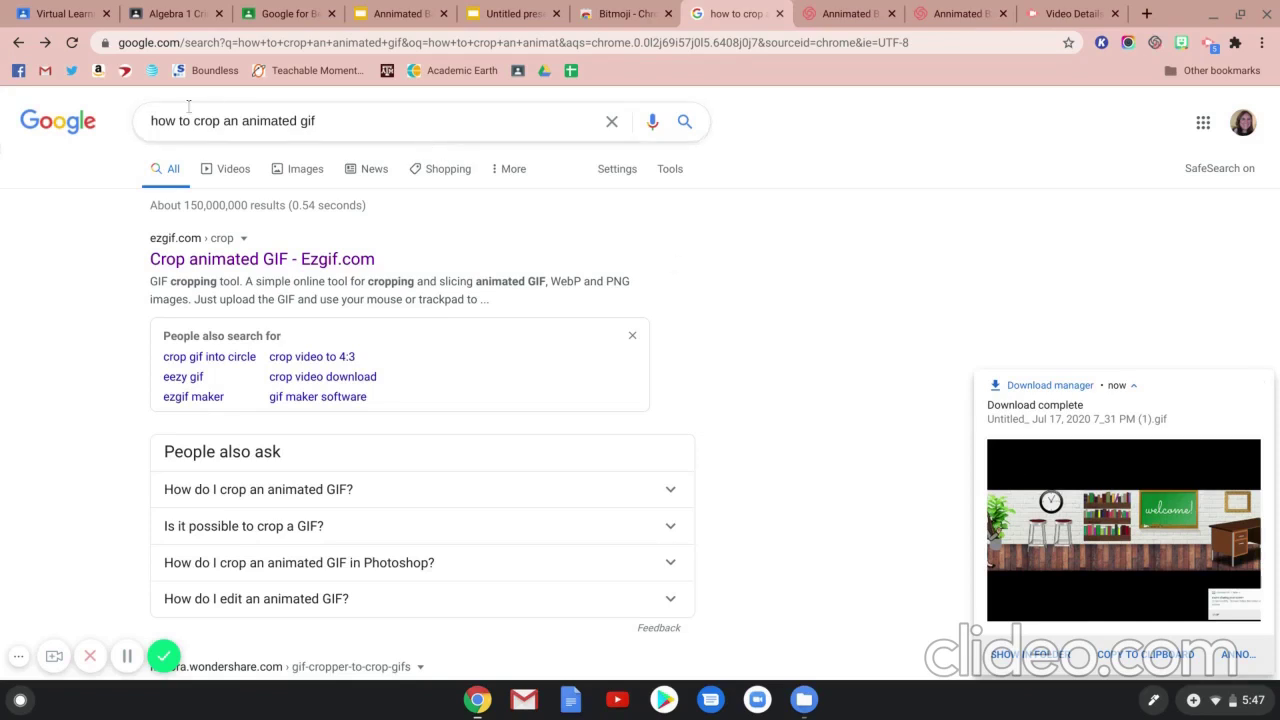
# Open Ezgif.com's animated GIF cropping page from the search results and upload the exported classroom GIF
pyautogui.click(260, 262)
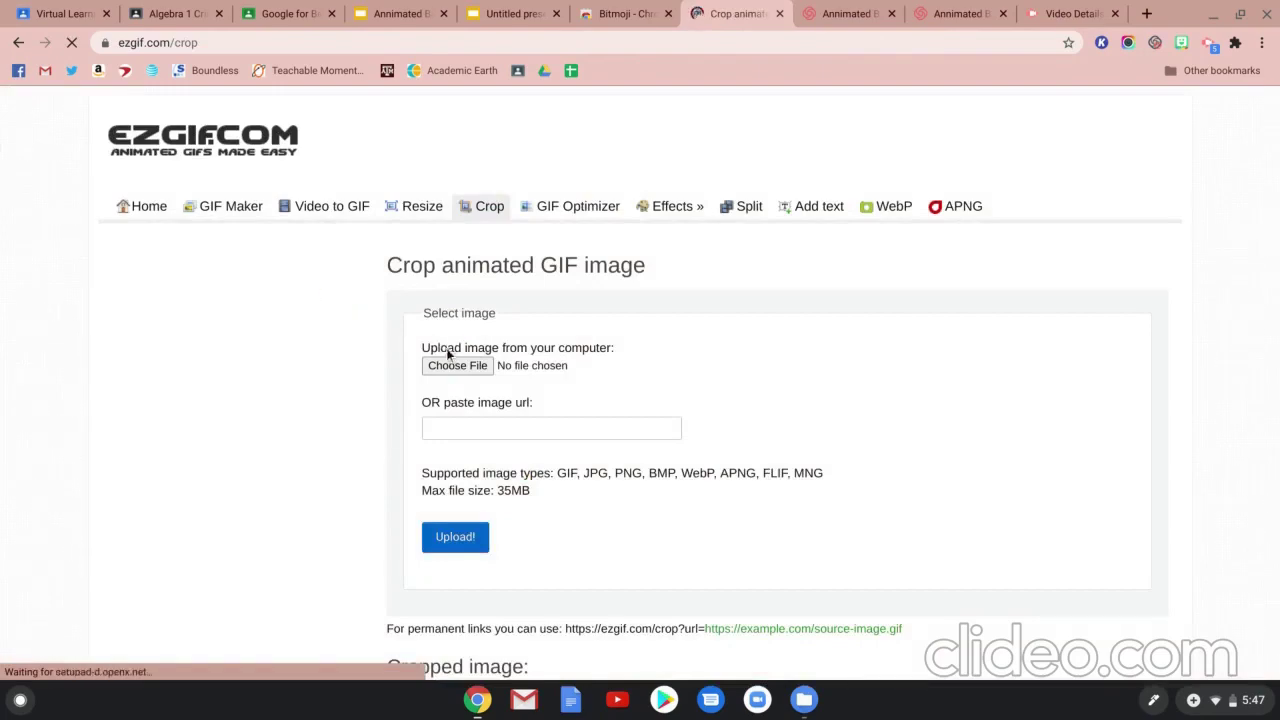
pyautogui.click(455, 368)
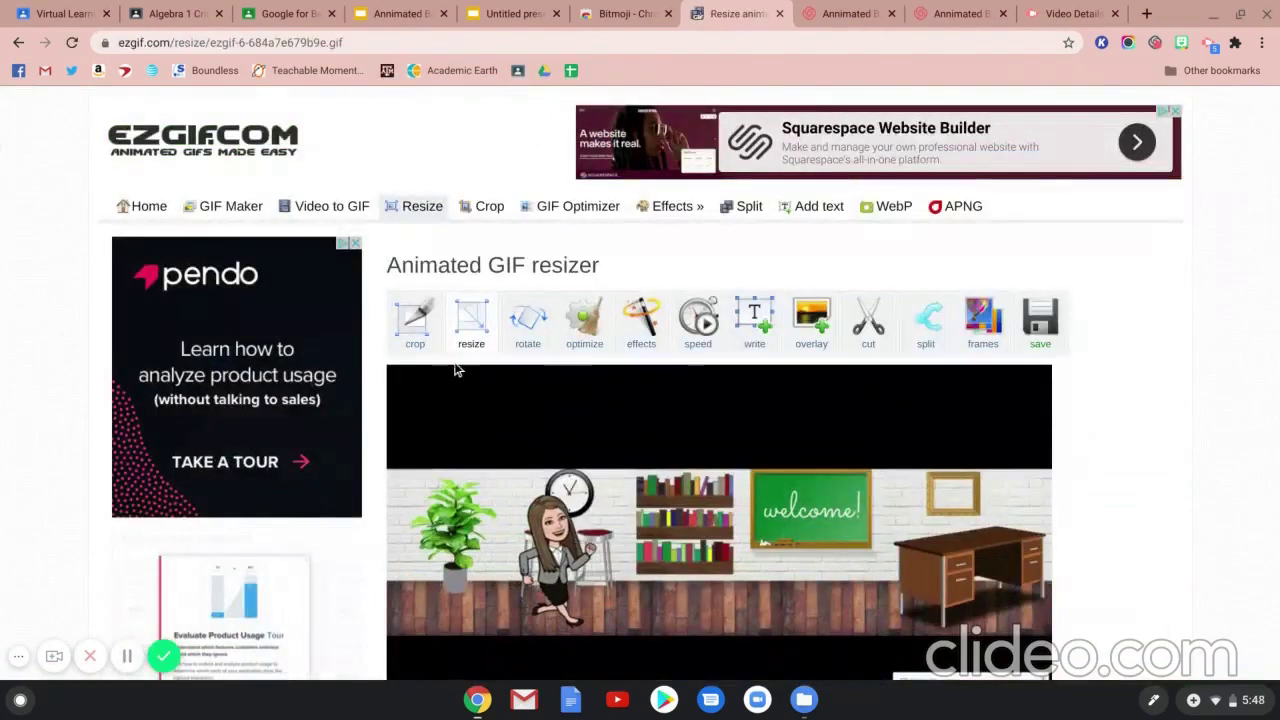
# Resize the classroom GIF to a width of 800 and a height of 200 pixels, centered and cropped to fit
pyautogui.scroll(-5, 472, 334)
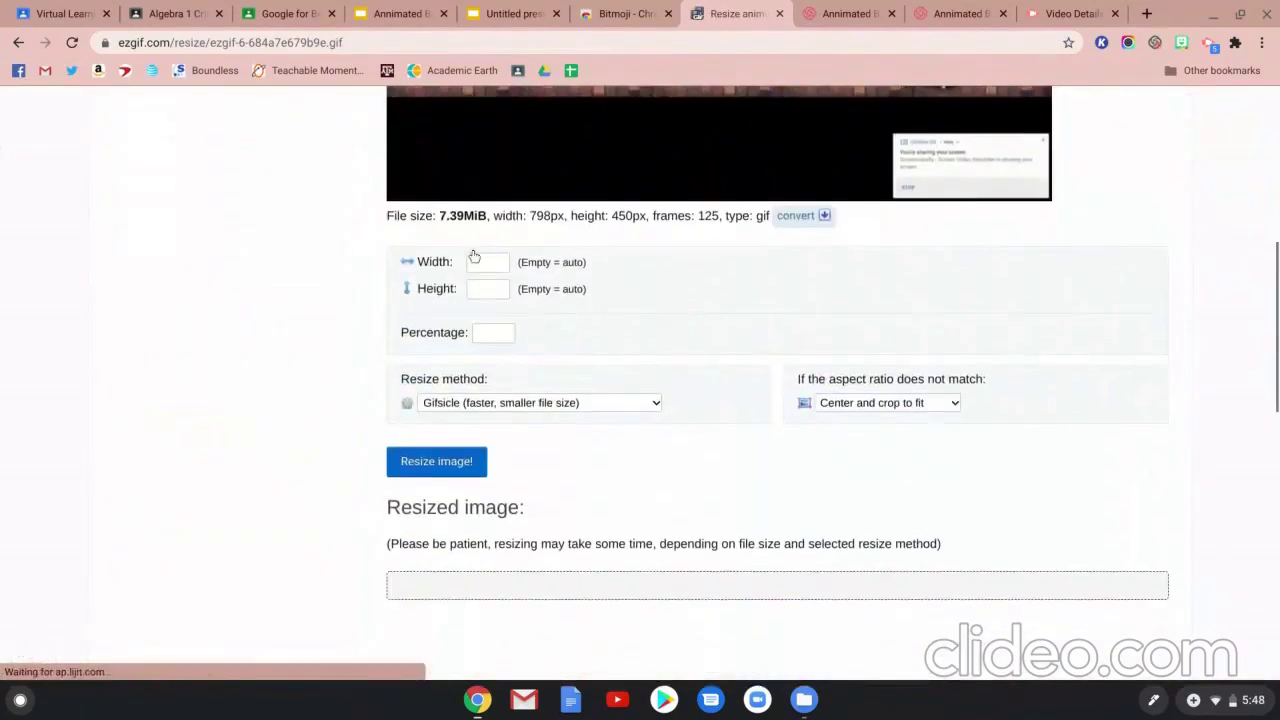
pyautogui.click(474, 257)
pyautogui.write('800')
pyautogui.scroll(-2, 474, 257)
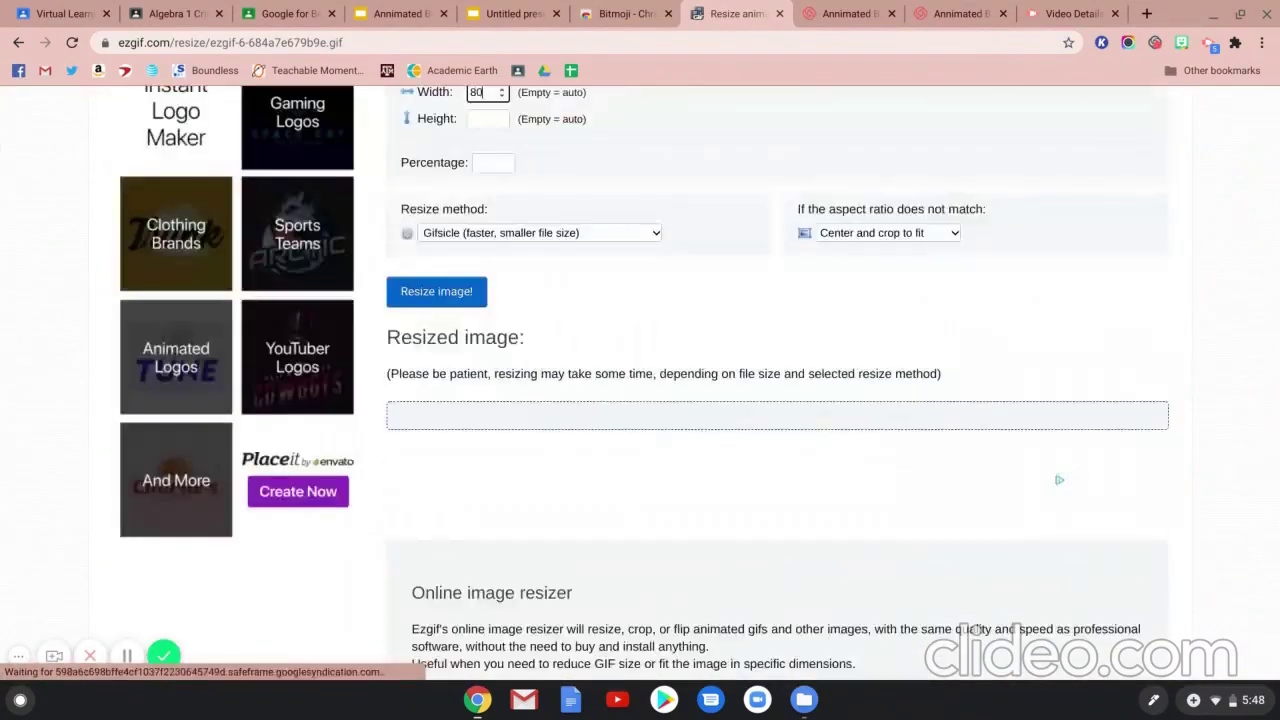
pyautogui.press('Tab')
pyautogui.write('200')
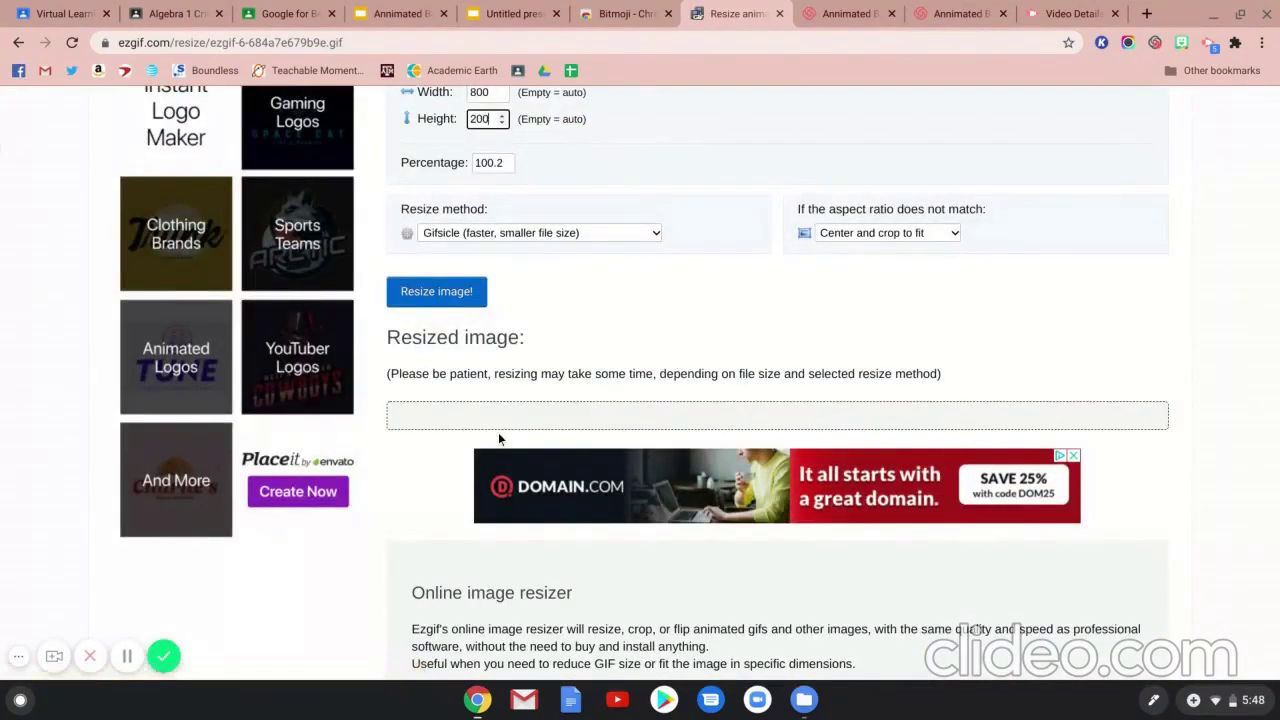
pyautogui.press('Return')
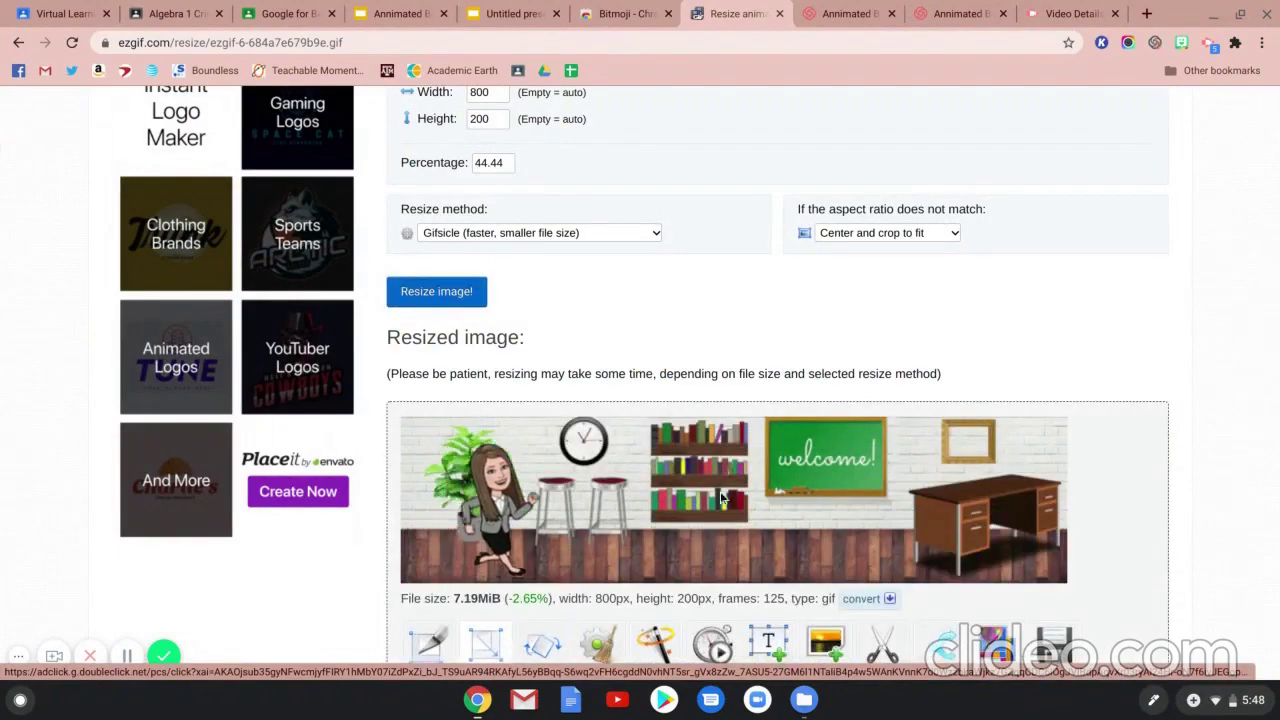
# Compare the resized banner with the original GIF and save the resized GIF to the computer
pyautogui.scroll(5, 816, 521)
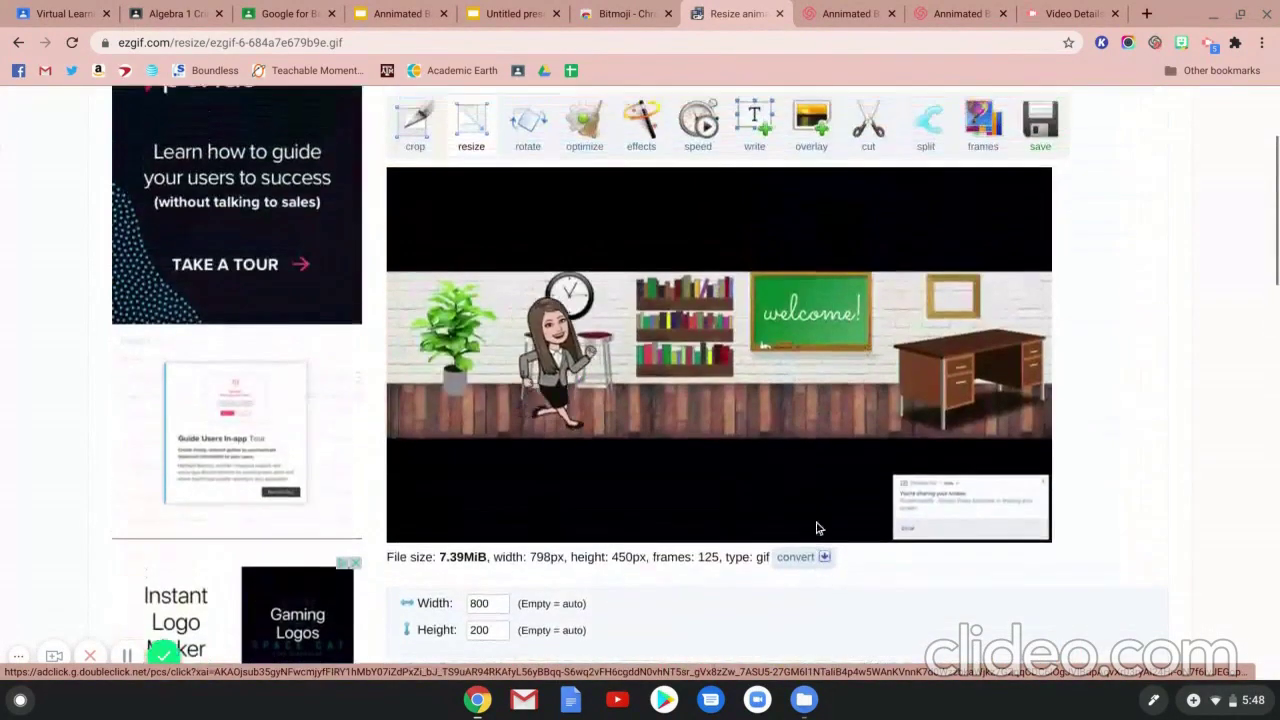
pyautogui.scroll(-3, 651, 386)
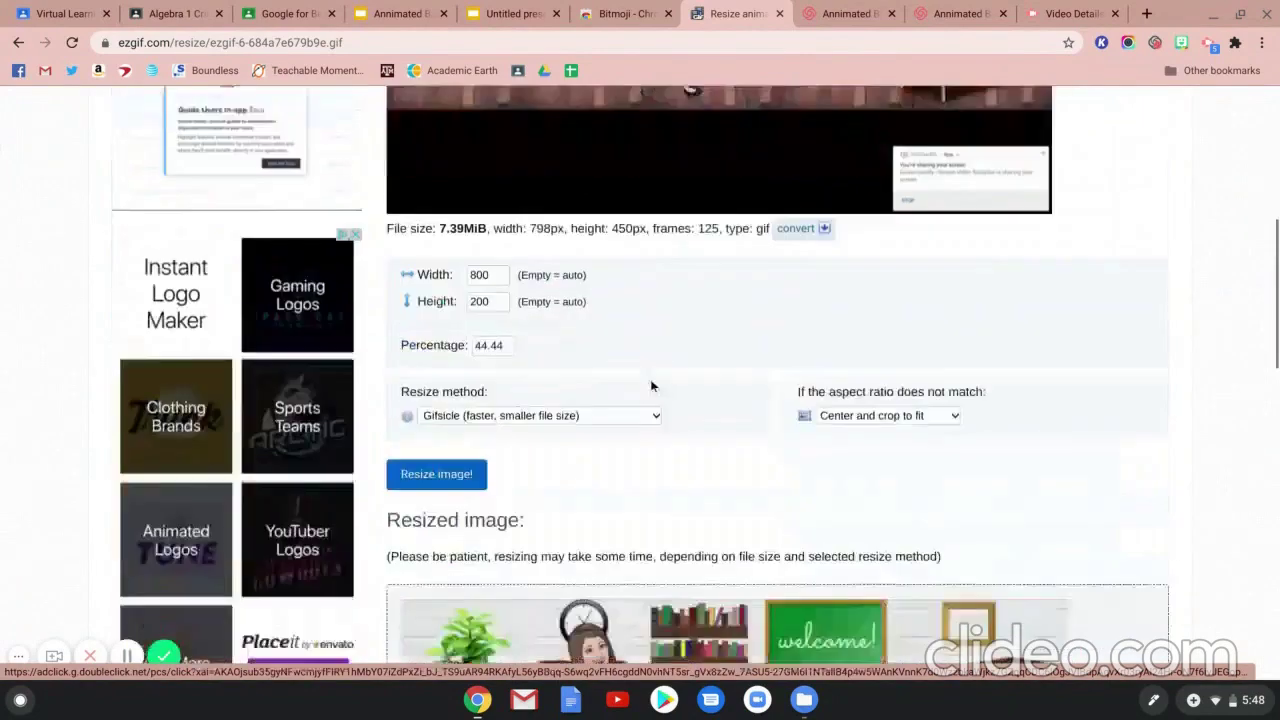
pyautogui.scroll(-5, 651, 386)
pyautogui.scroll(1, 812, 410)
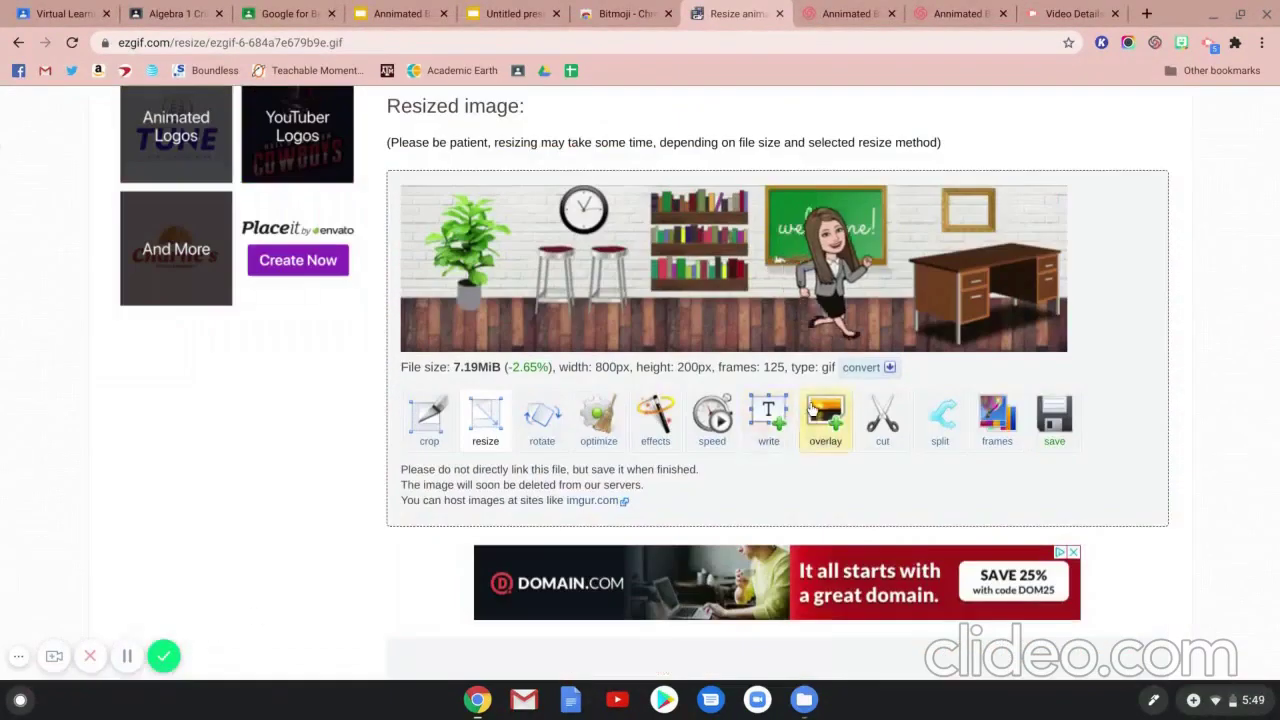
pyautogui.click(1070, 413)
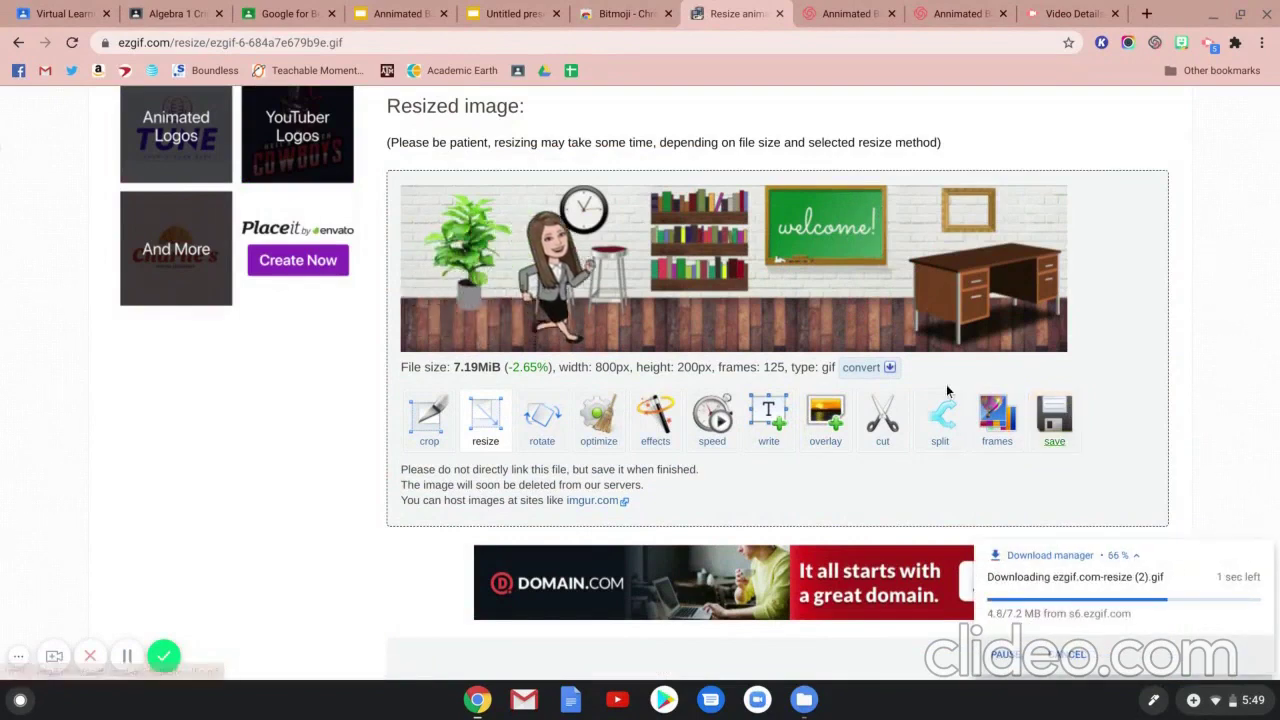
# Switch to the Algebra 1 2nd Period class in Google Classroom and open the photo upload for its header
pyautogui.click(175, 13)
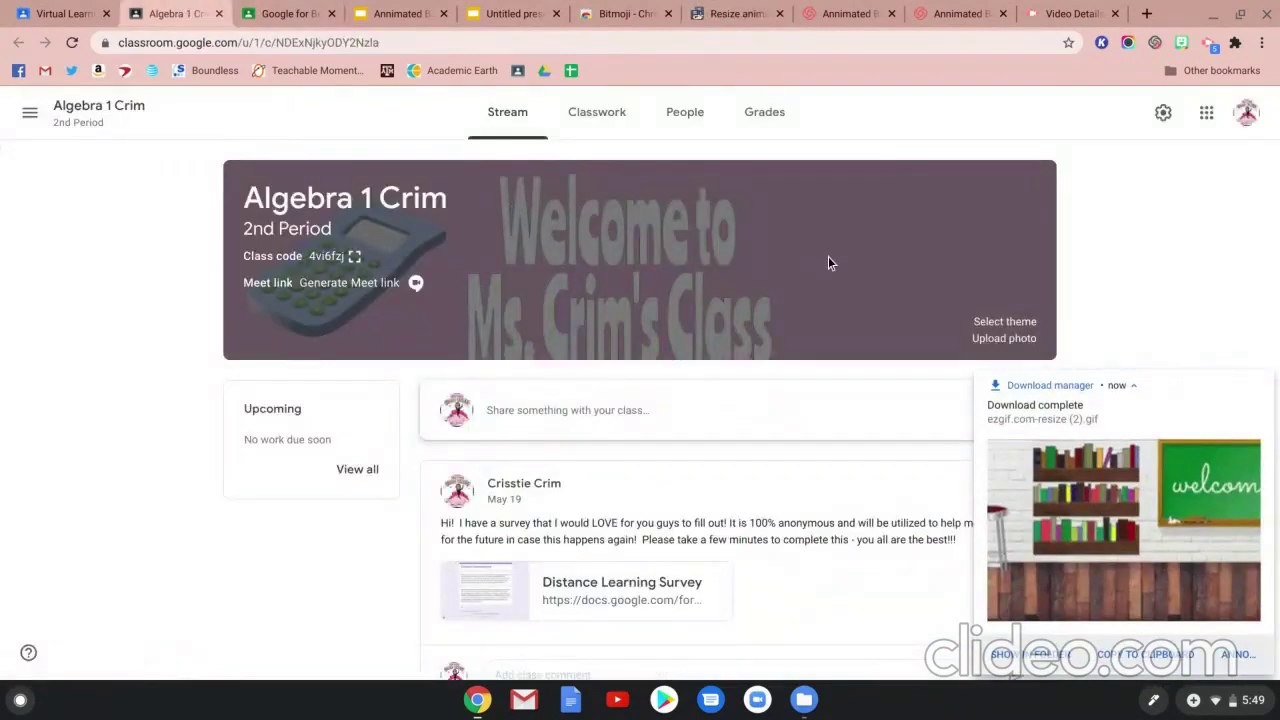
pyautogui.click(994, 341)
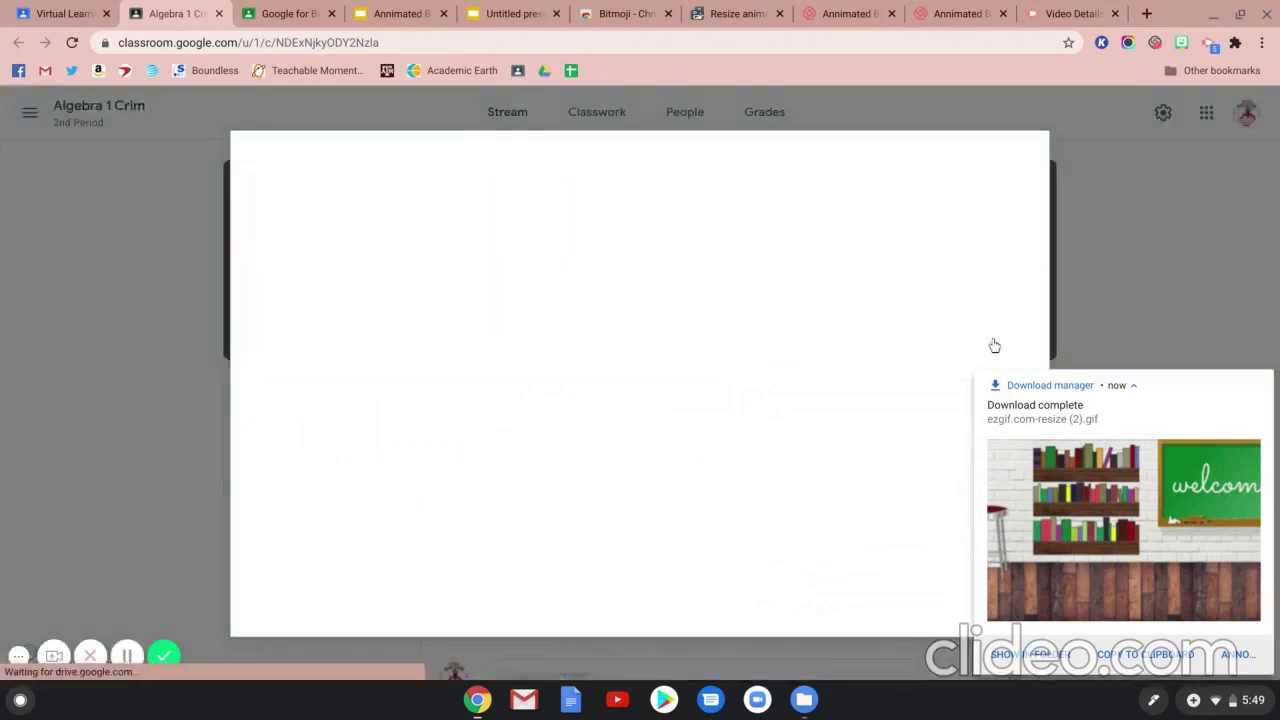